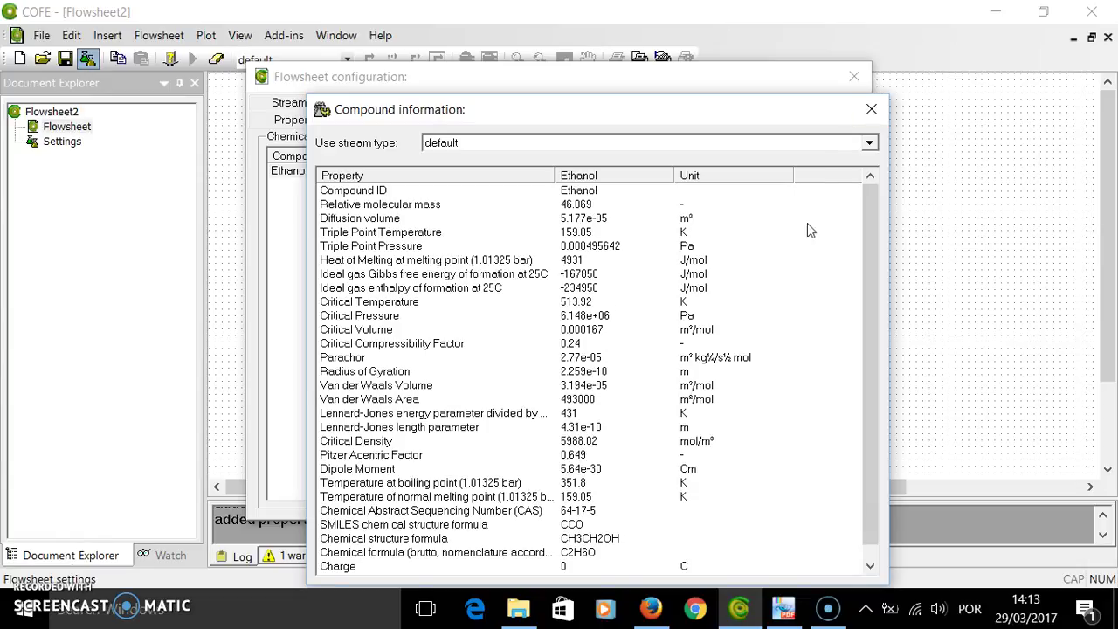
# Step: Close the compound information, consult the ethanol saturation table in PDF-XChange Viewer, and return to COFE to close the flowsheet configuration
pyautogui.click(871, 111)
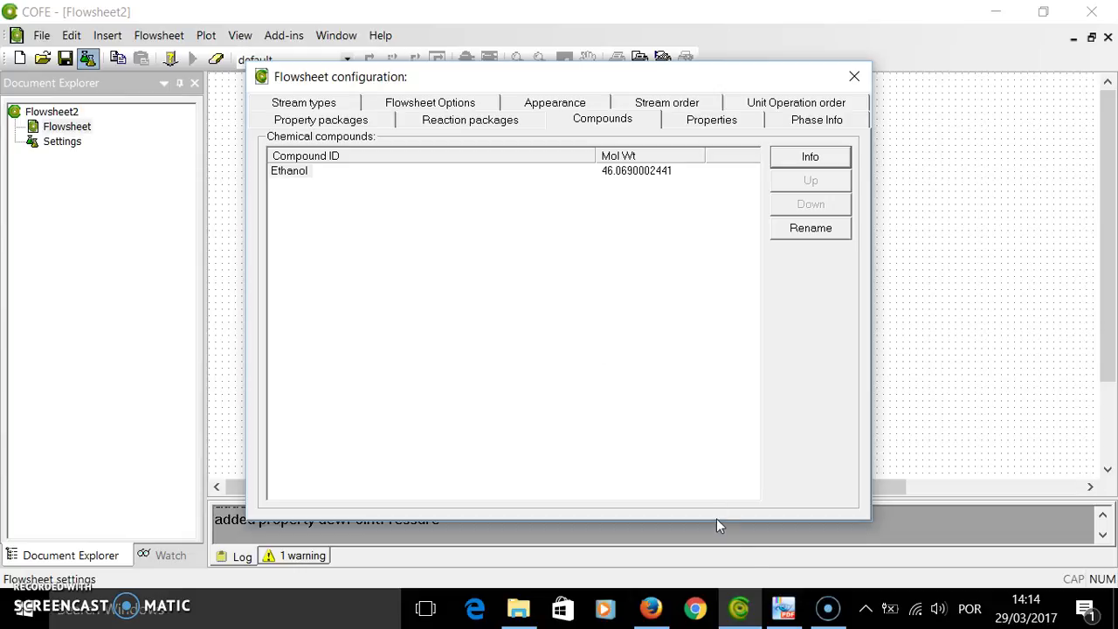
pyautogui.click(783, 609)
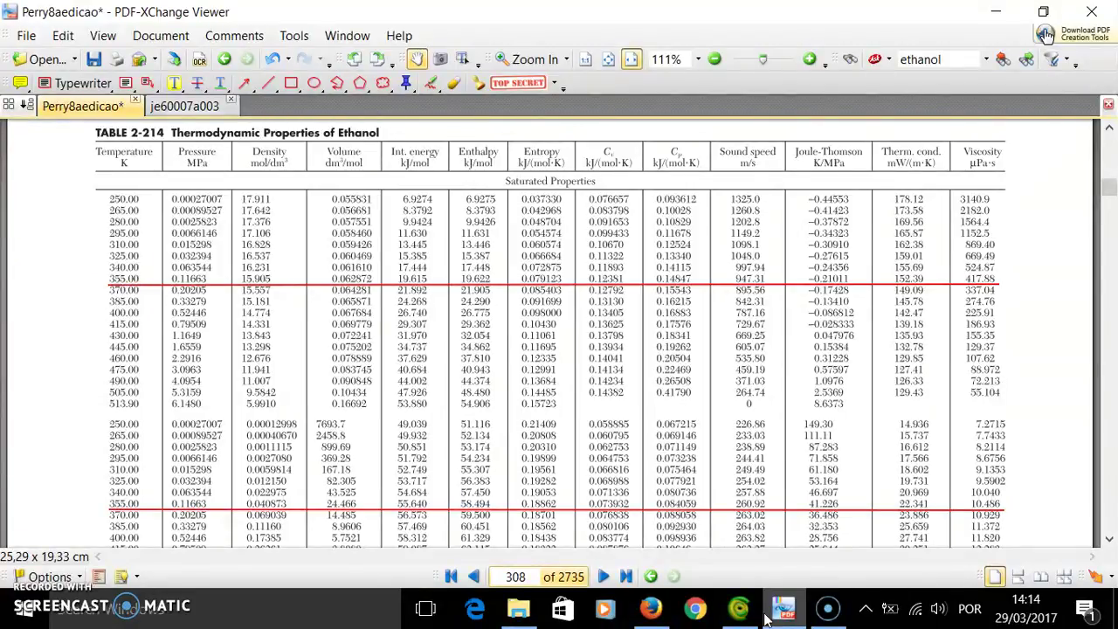
pyautogui.click(738, 611)
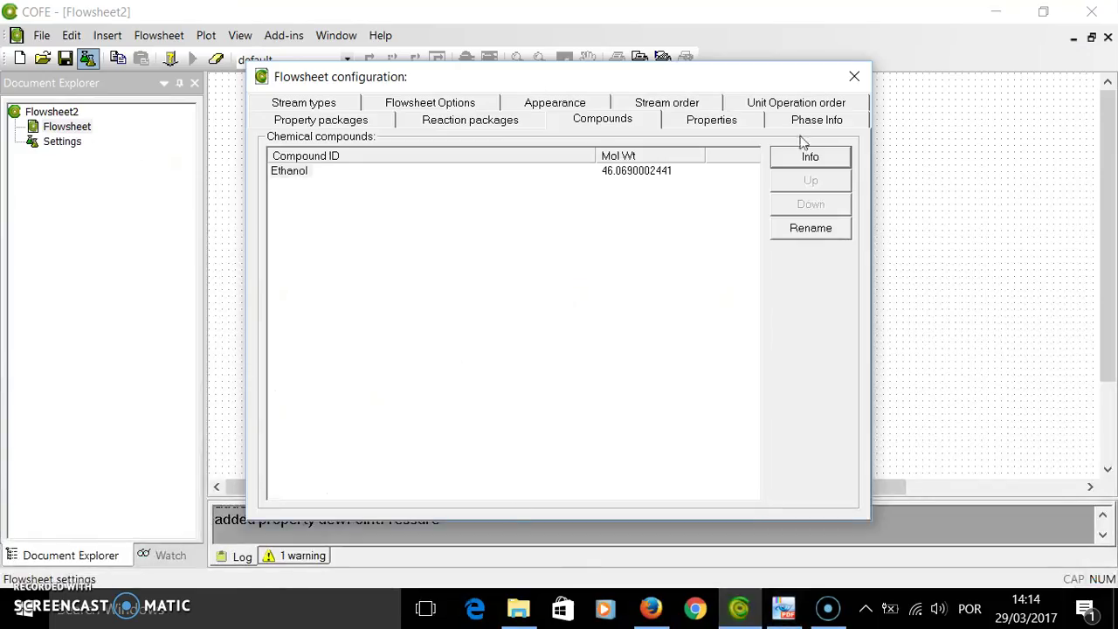
pyautogui.click(854, 76)
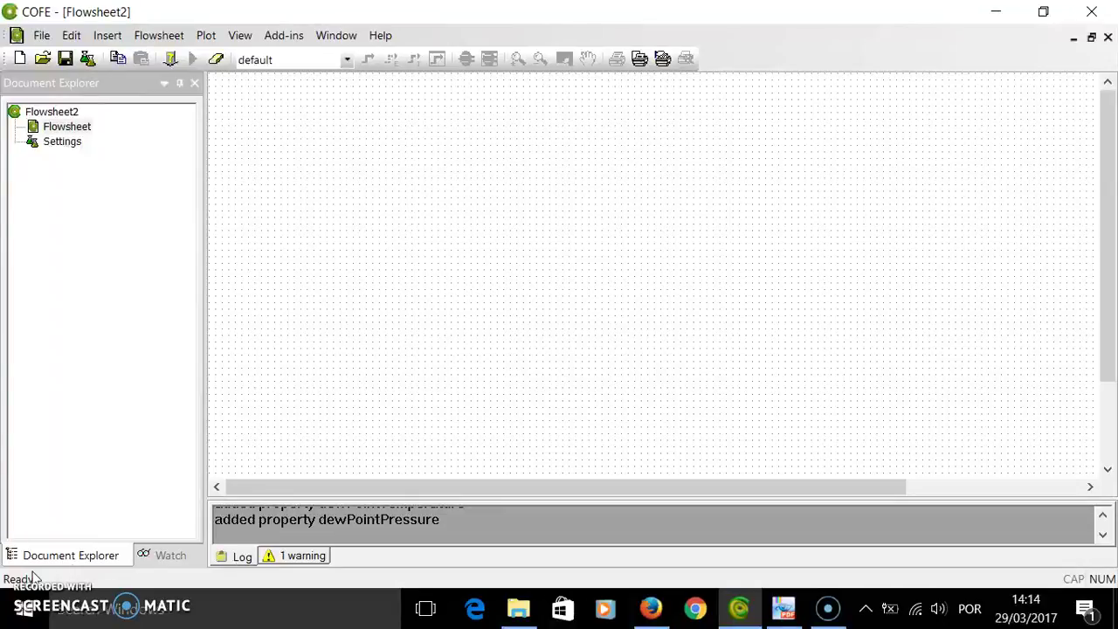
# Step: Draw a short horizontal material stream in the upper-left area of the flowsheet
pyautogui.click(222, 349)
pyautogui.click(367, 59)
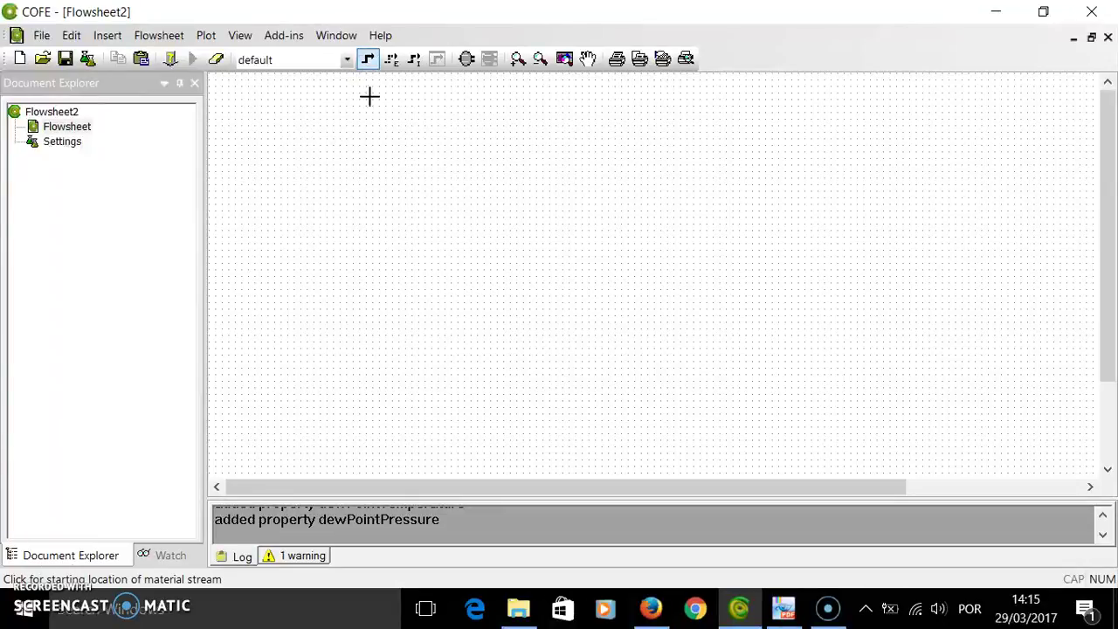
pyautogui.click(234, 171)
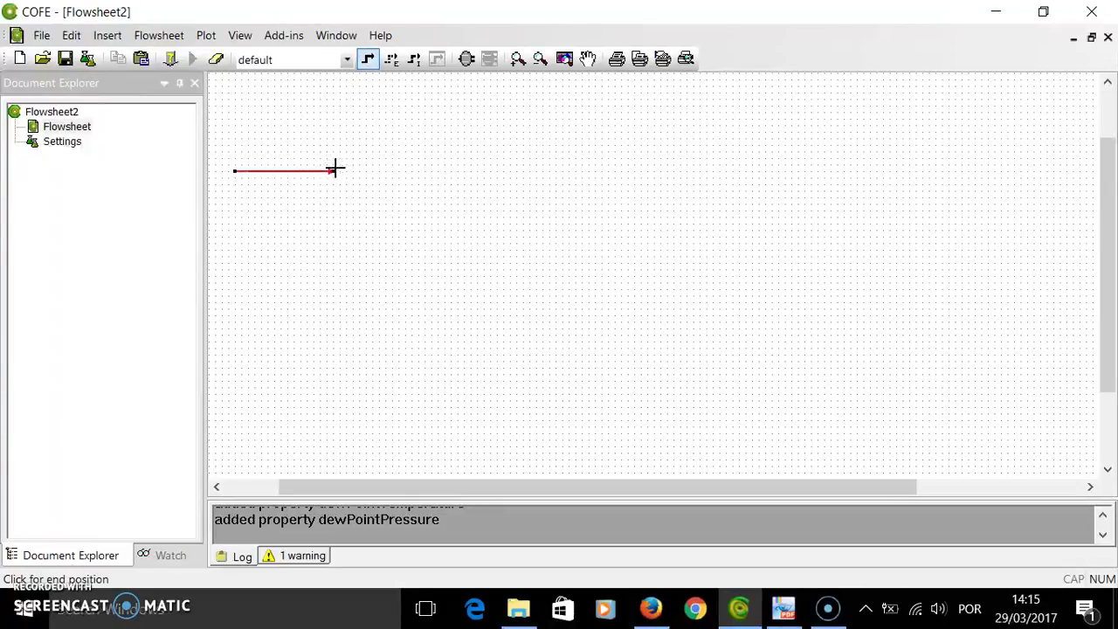
pyautogui.click(339, 171)
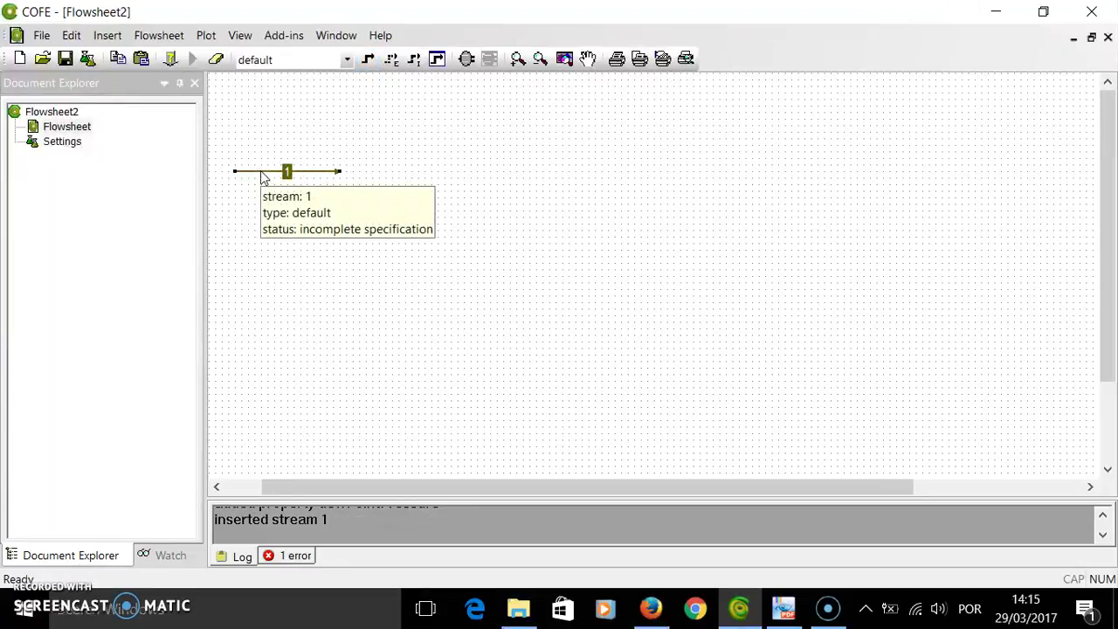
# Step: Open stream 1's data and set its pressure to 0.11663 MPa, with megapascal as the unit
pyautogui.doubleClick(262, 173)
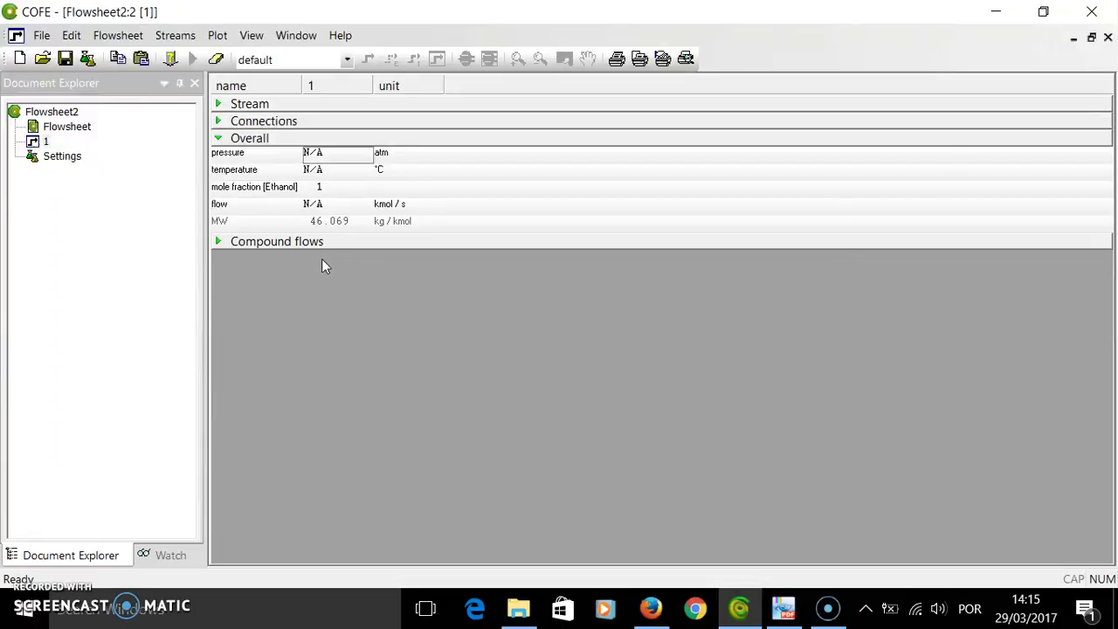
pyautogui.click(387, 155)
pyautogui.click(386, 154)
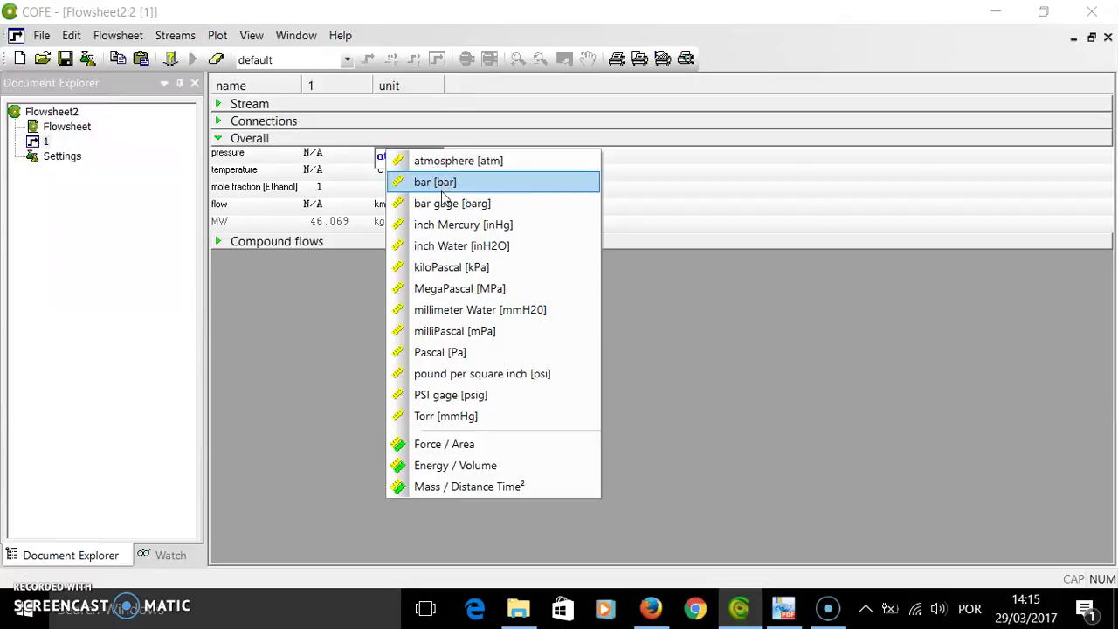
pyautogui.click(454, 288)
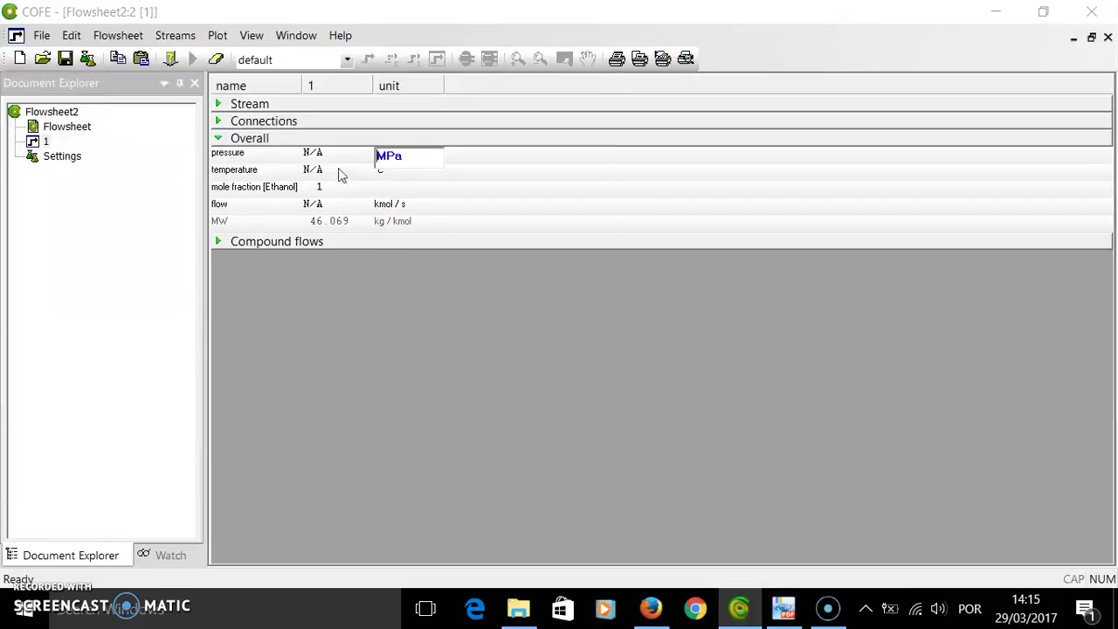
pyautogui.click(323, 157)
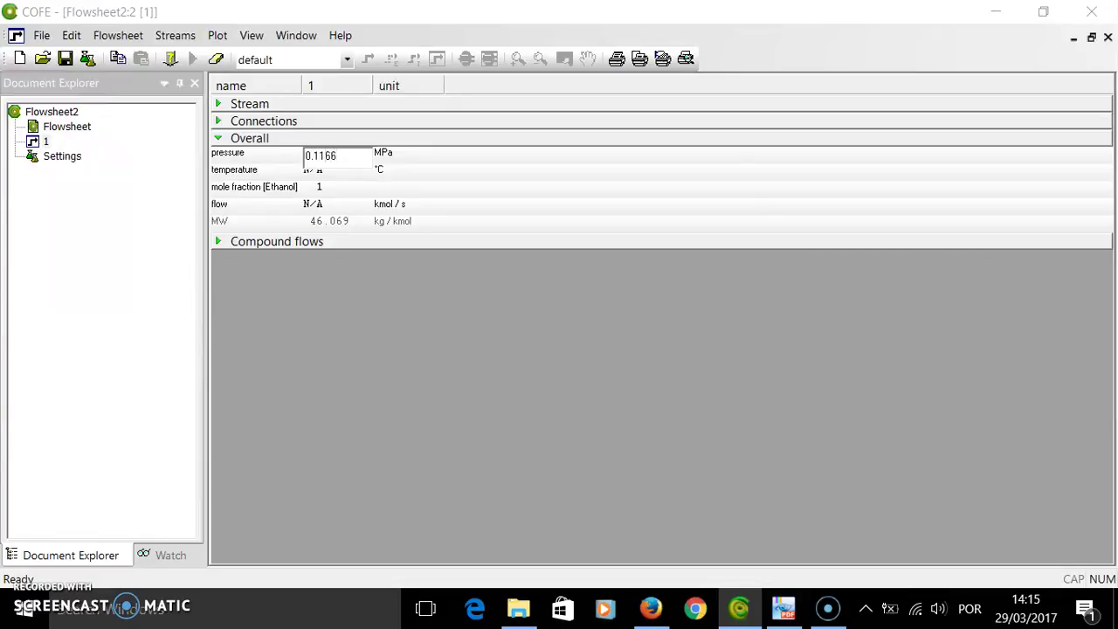
pyautogui.write('0.11663')
pyautogui.press('Return')
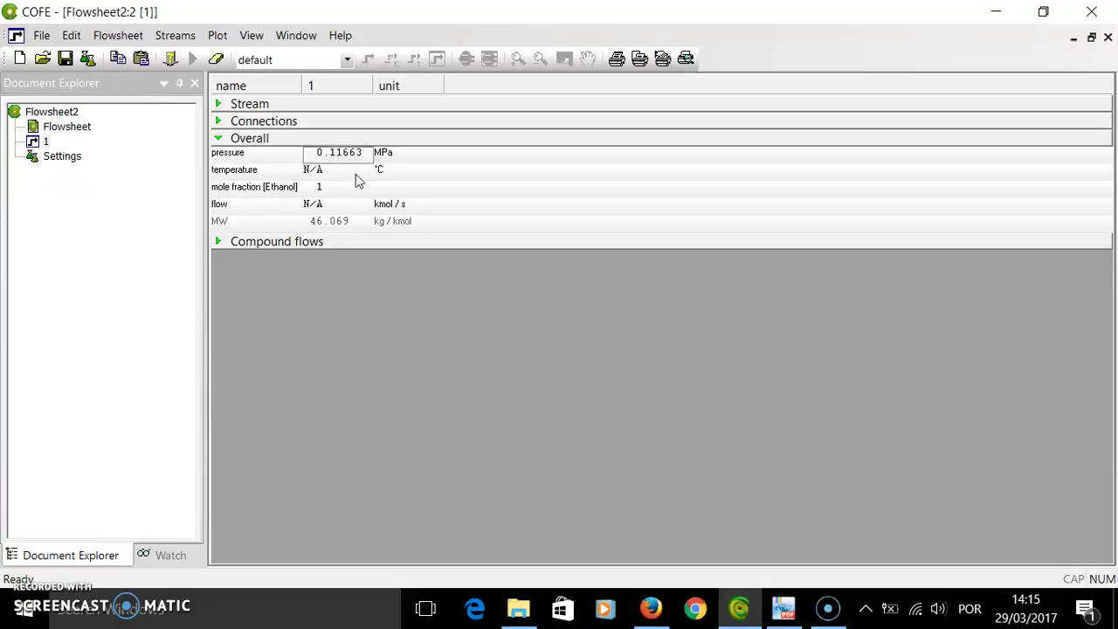
# Step: Change stream 1's temperature unit to kelvin and set the temperature to 355 K
pyautogui.click(382, 169)
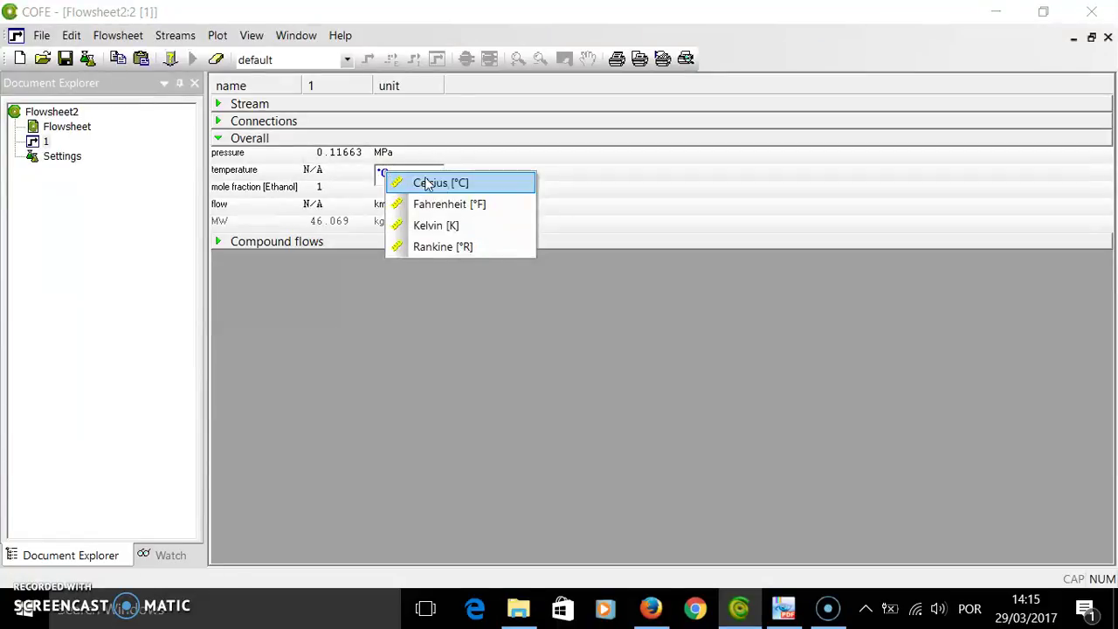
pyautogui.click(458, 225)
pyautogui.click(314, 171)
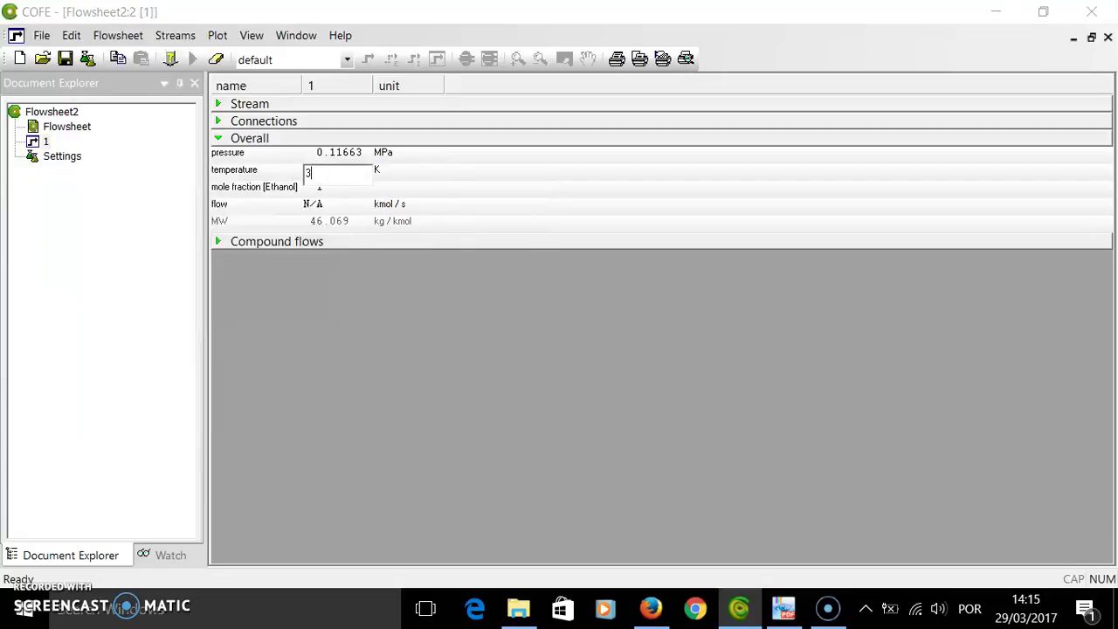
pyautogui.write('355')
pyautogui.press('Return')
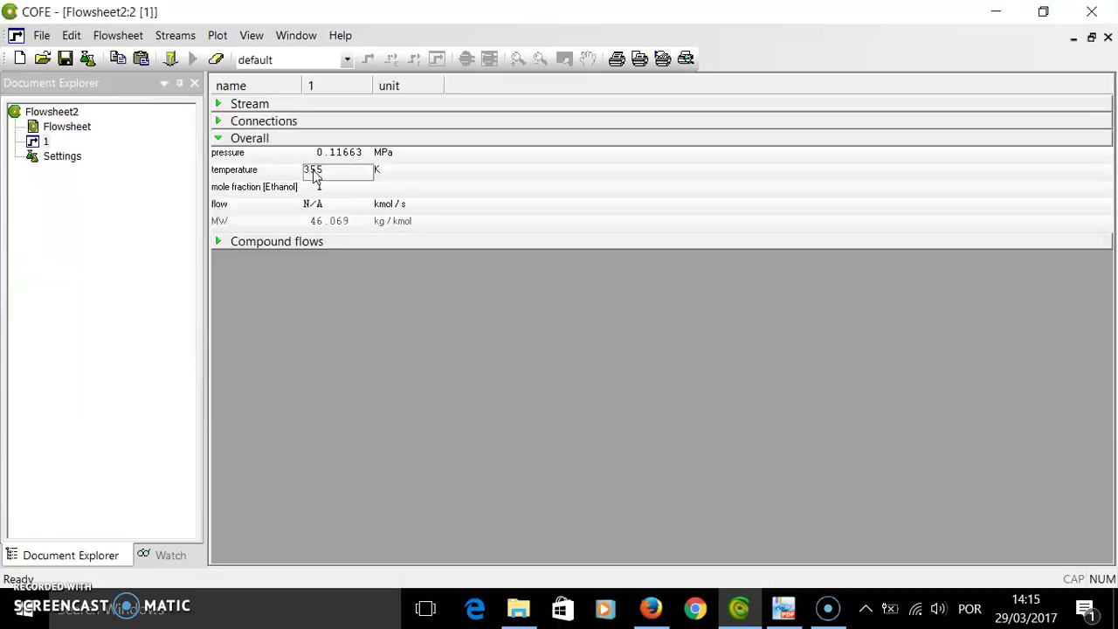
# Step: Change stream 1's flow unit to mol/s and set the flow to 1 mol/s
pyautogui.click(318, 206)
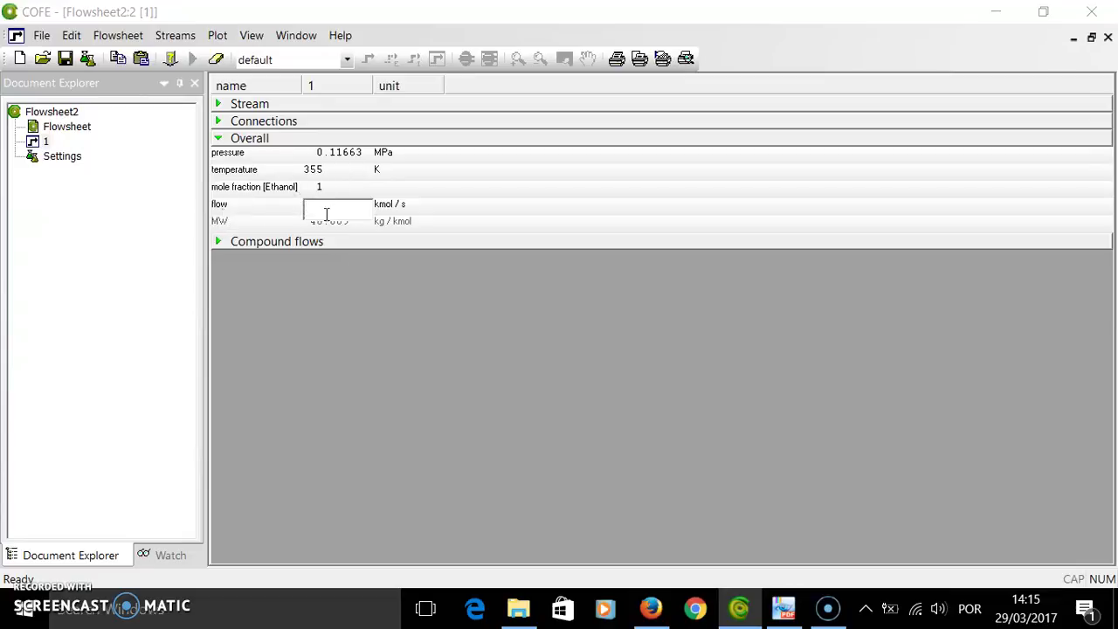
pyautogui.click(393, 210)
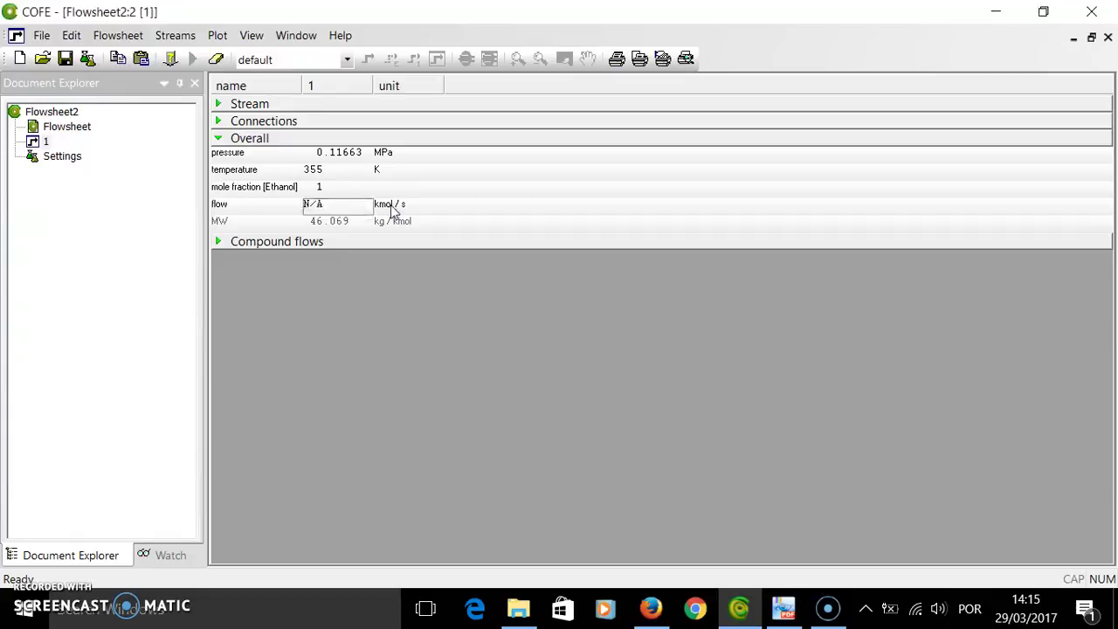
pyautogui.click(393, 209)
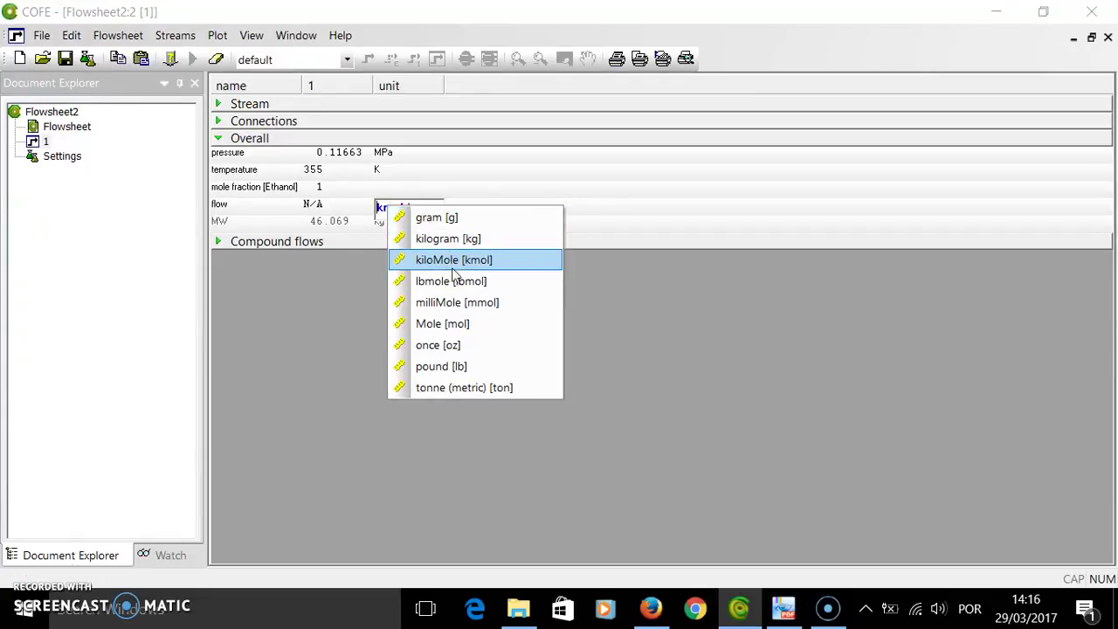
pyautogui.click(453, 323)
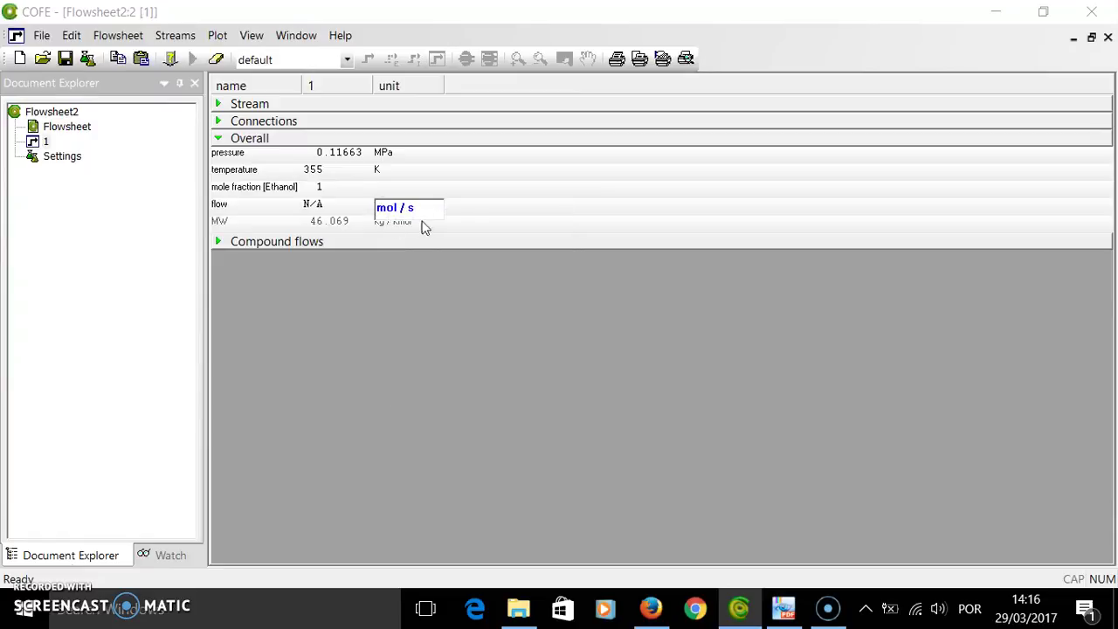
pyautogui.click(461, 219)
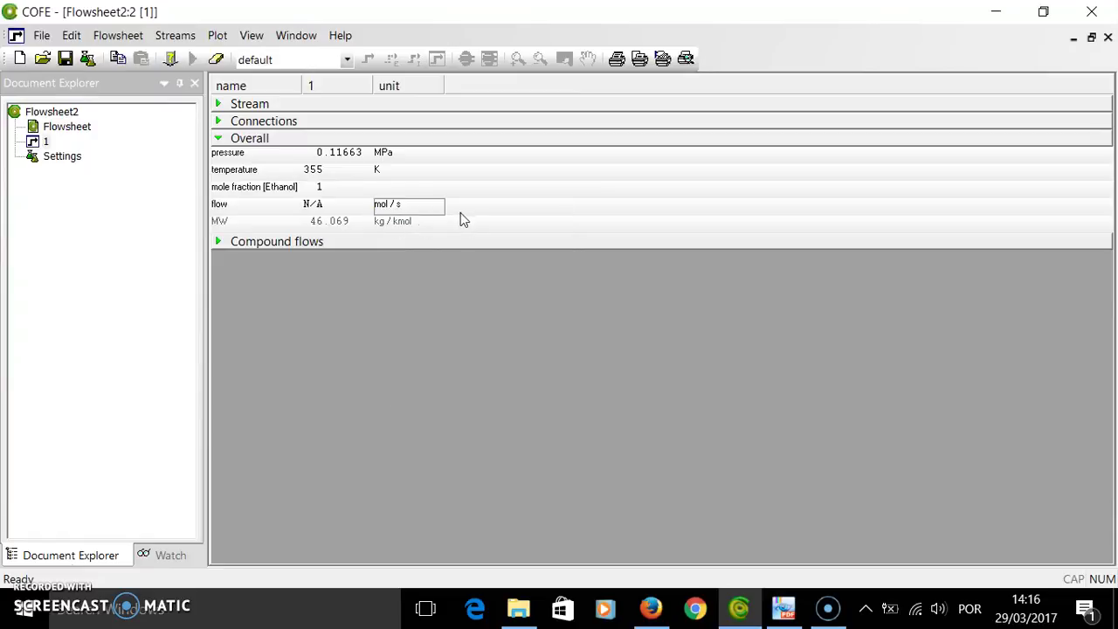
pyautogui.doubleClick(312, 206)
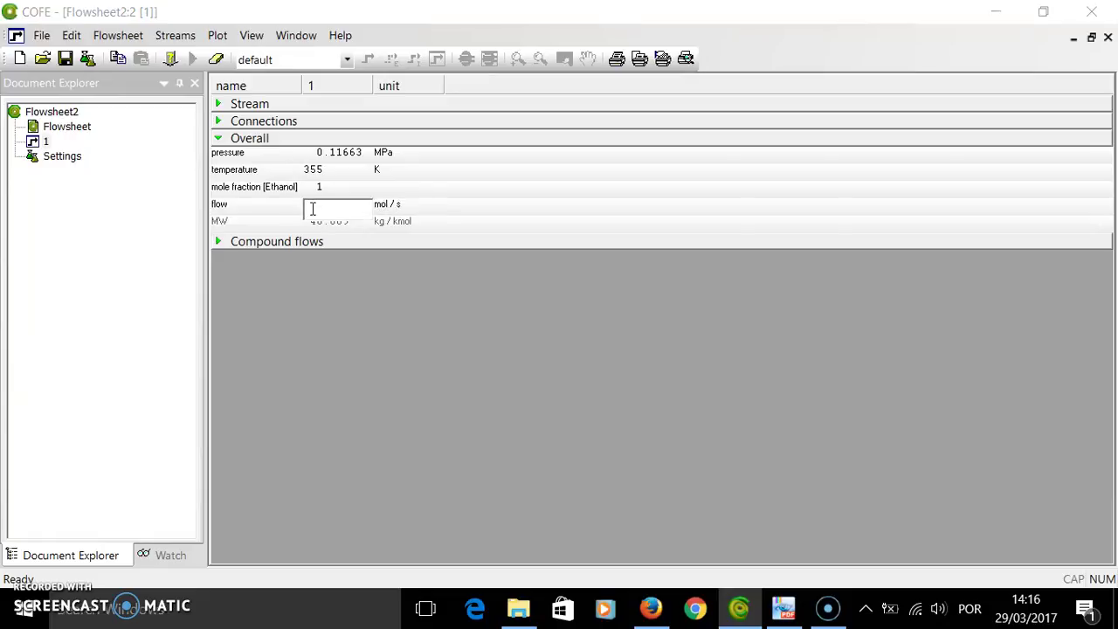
pyautogui.write('1')
pyautogui.press('Return')
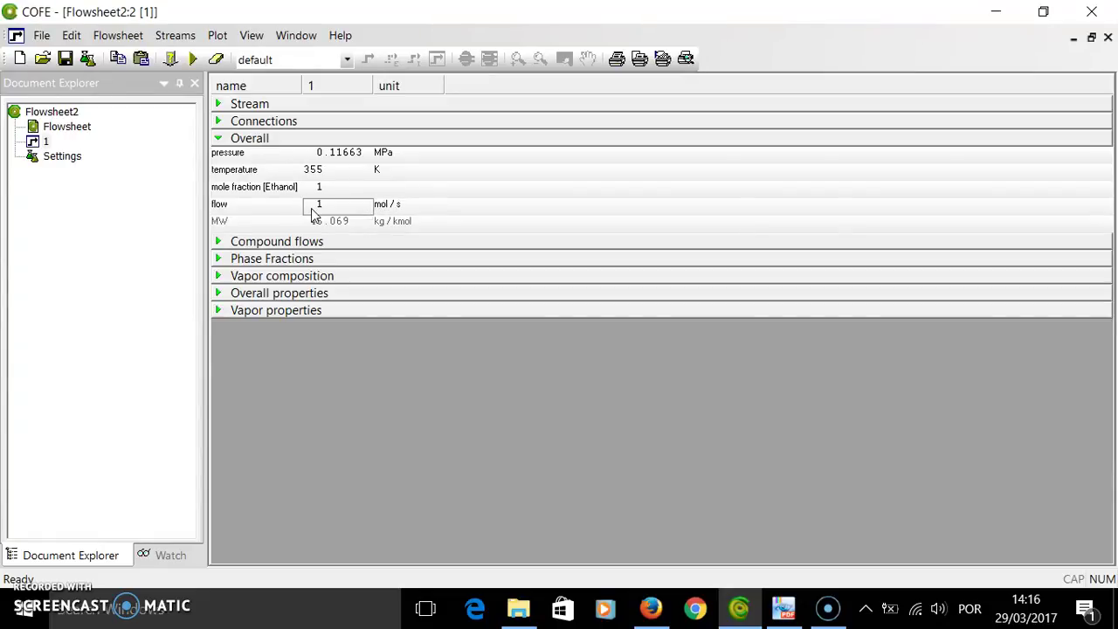
# Step: Expand stream 1's compound flows, phase fractions, vapor composition, overall properties and vapor properties, and examine the calculated values
pyautogui.click(218, 242)
pyautogui.click(219, 277)
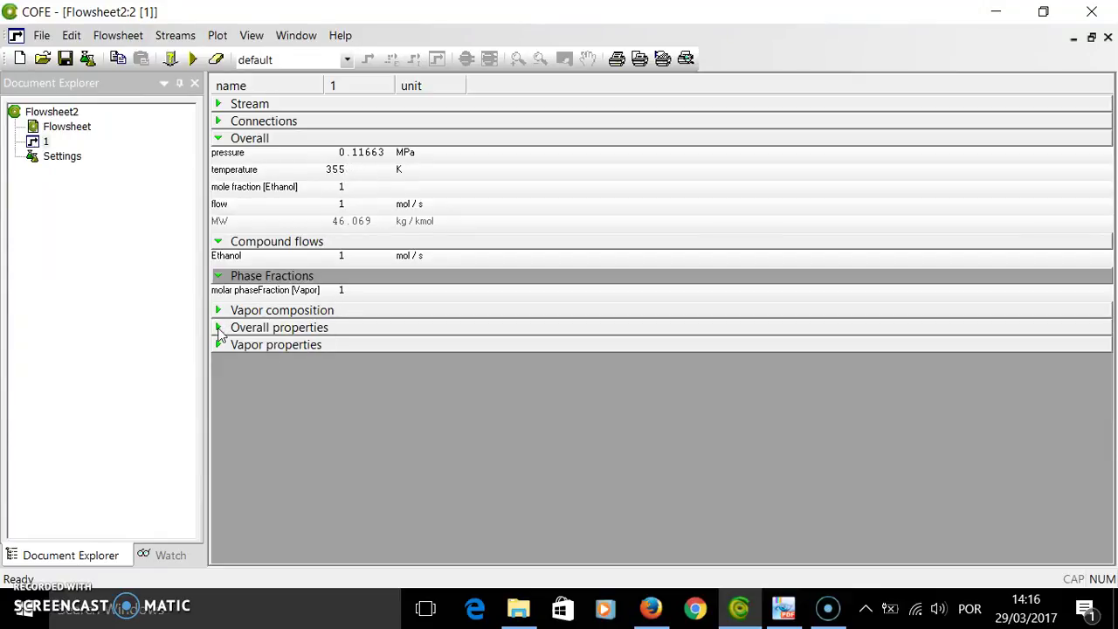
pyautogui.click(218, 312)
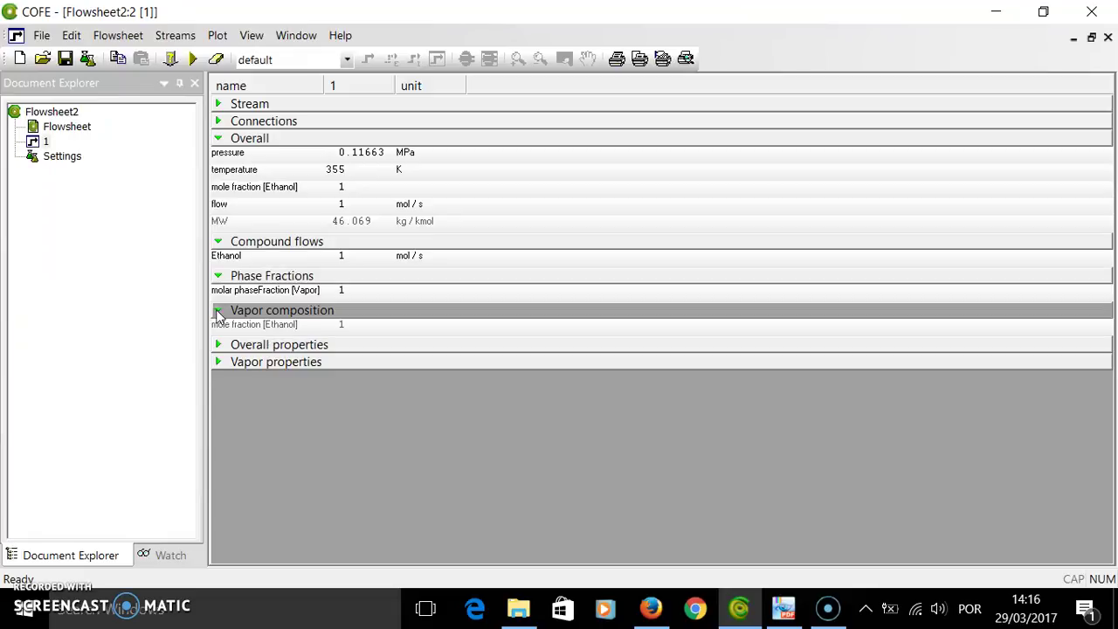
pyautogui.click(219, 344)
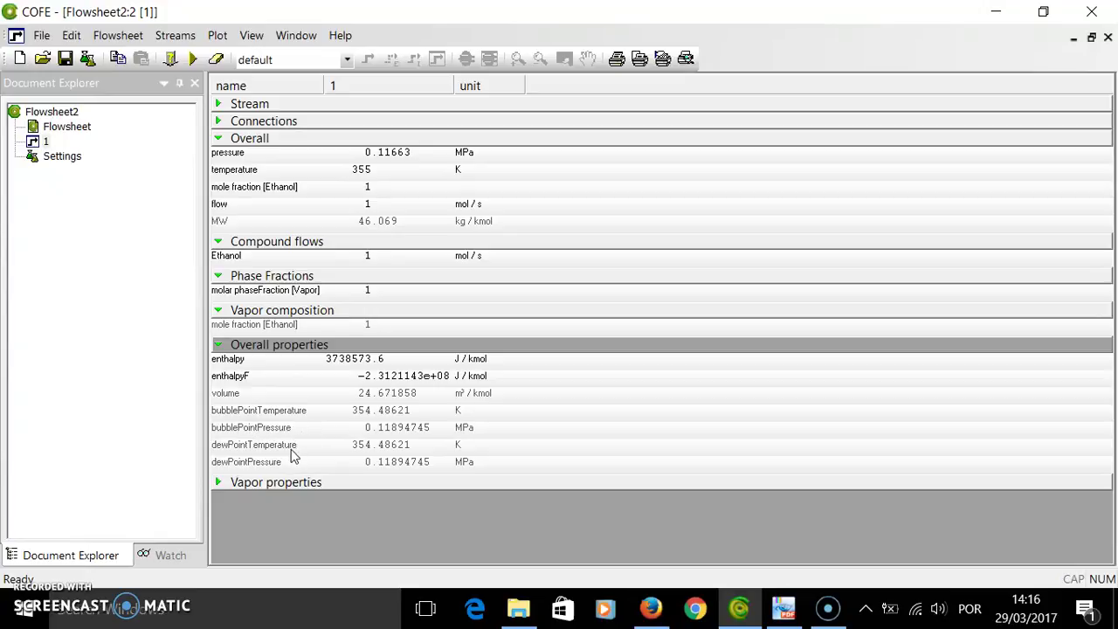
pyautogui.click(217, 482)
pyautogui.scroll(-2, 301, 462)
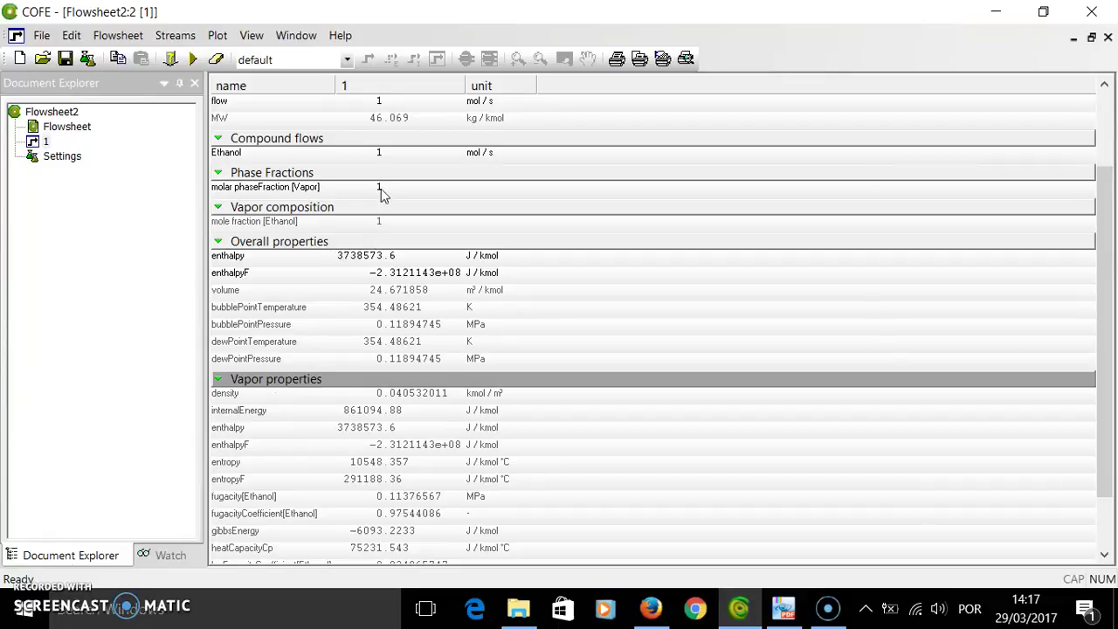
pyautogui.scroll(-1, 340, 468)
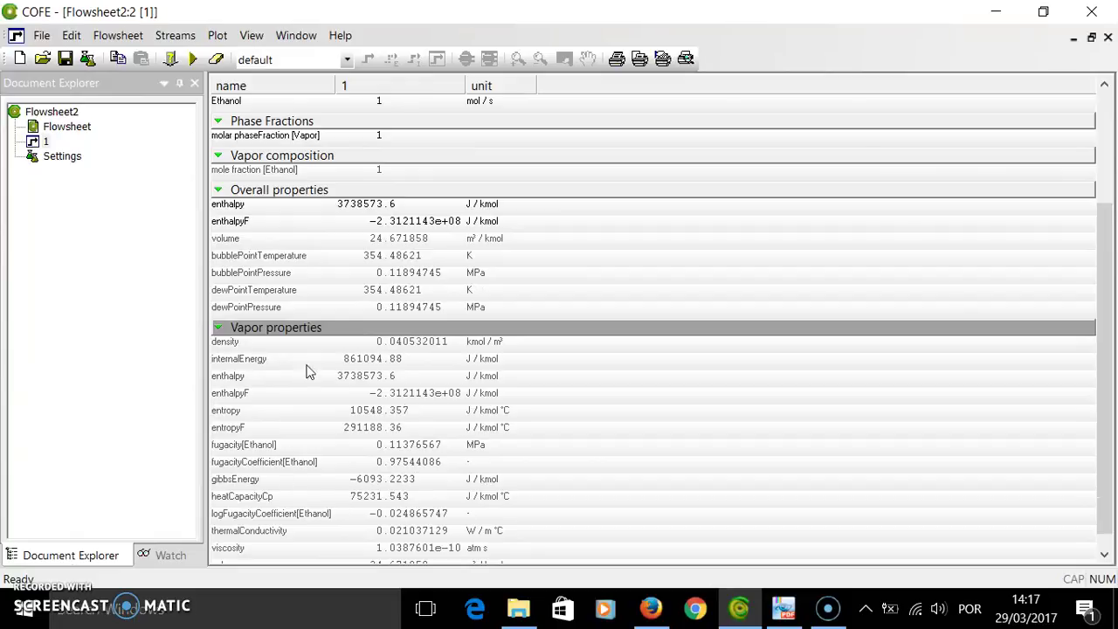
pyautogui.scroll(2, 380, 425)
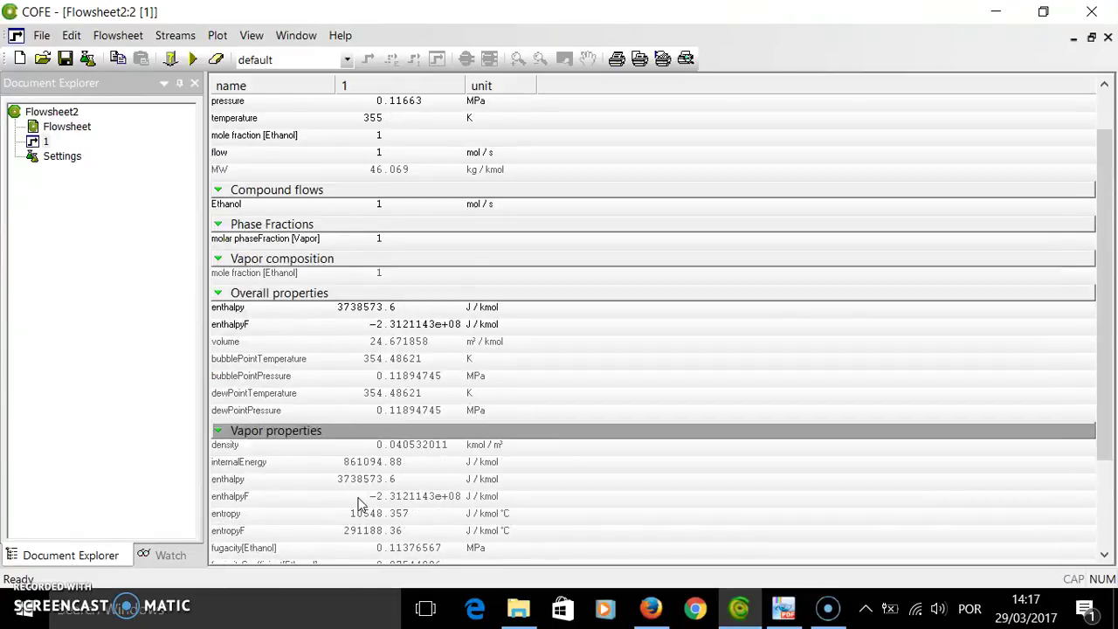
pyautogui.scroll(-2, 358, 504)
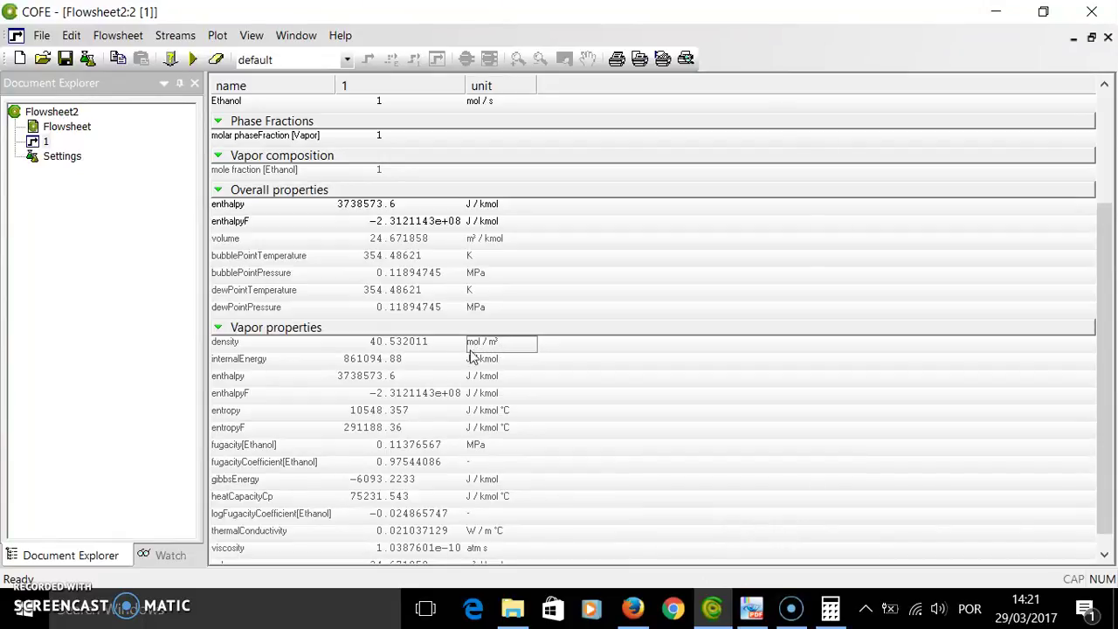
# Step: Compare stream 1's vapor density with the 355 K saturated vapor row of the ethanol table in PDF-XChange Viewer
pyautogui.click(753, 614)
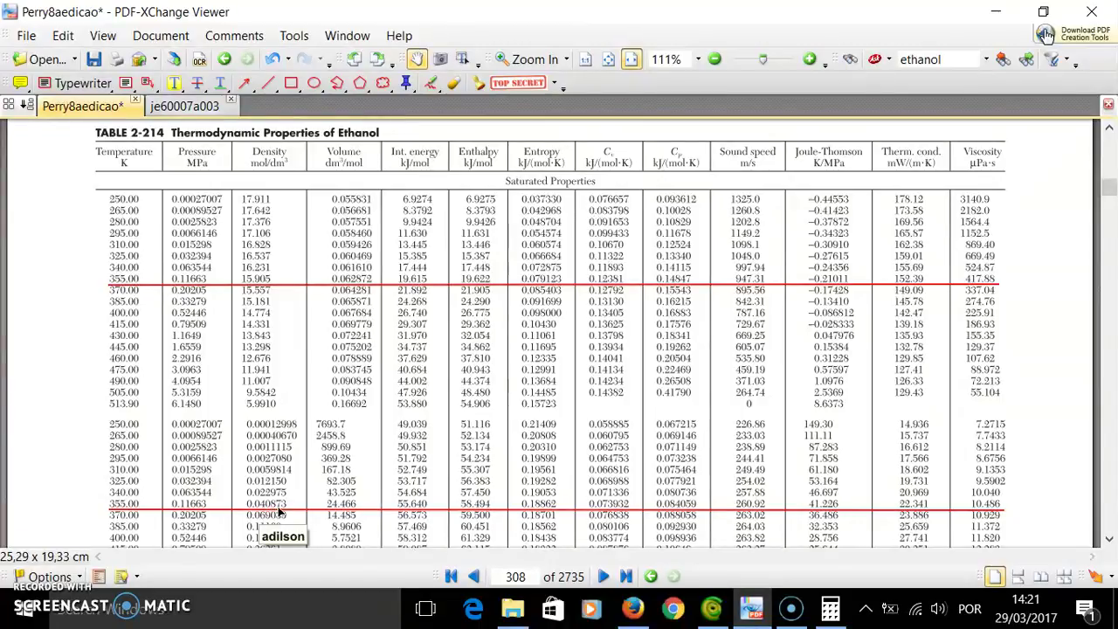
pyautogui.click(712, 609)
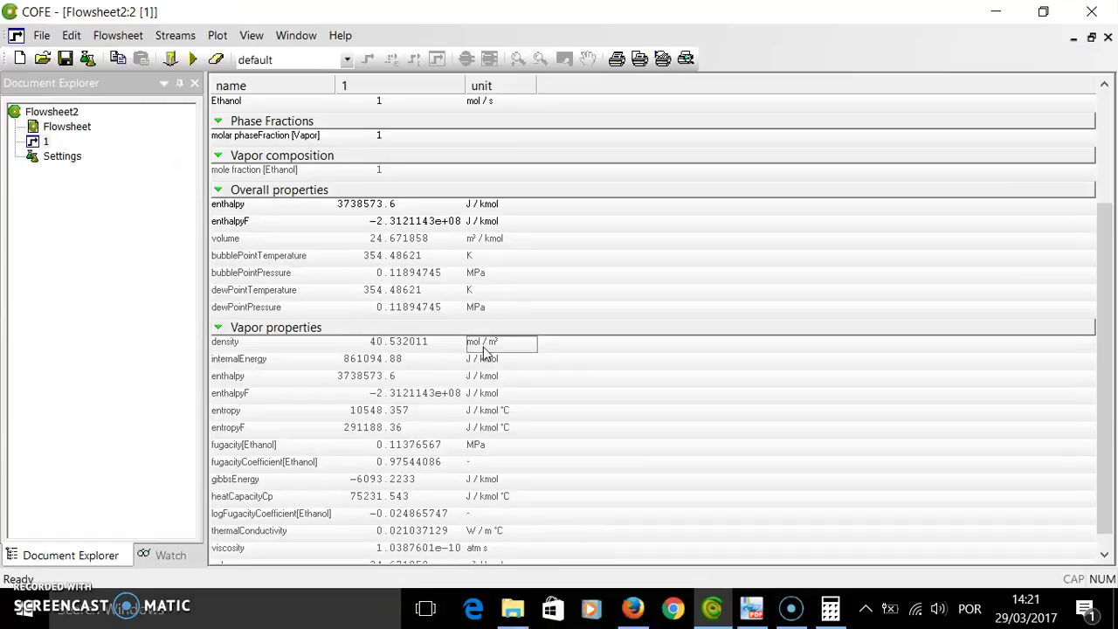
pyautogui.click(751, 609)
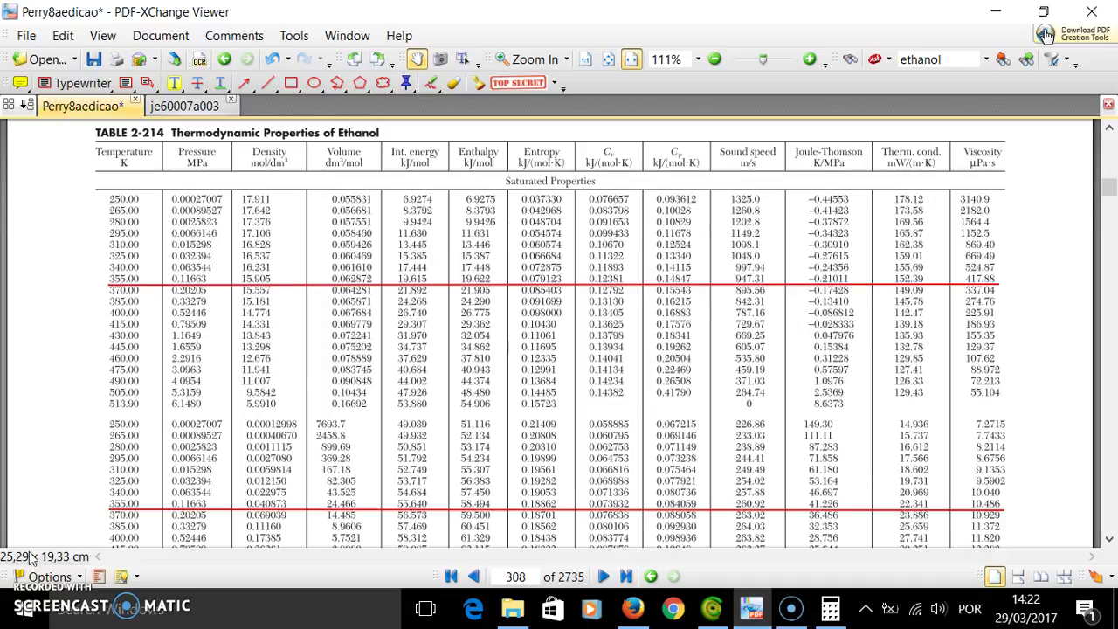
# Step: Return to COFE and run a vapor fraction flash on stream 1 with molar vapor fraction 1 at the current pressure
pyautogui.click(710, 609)
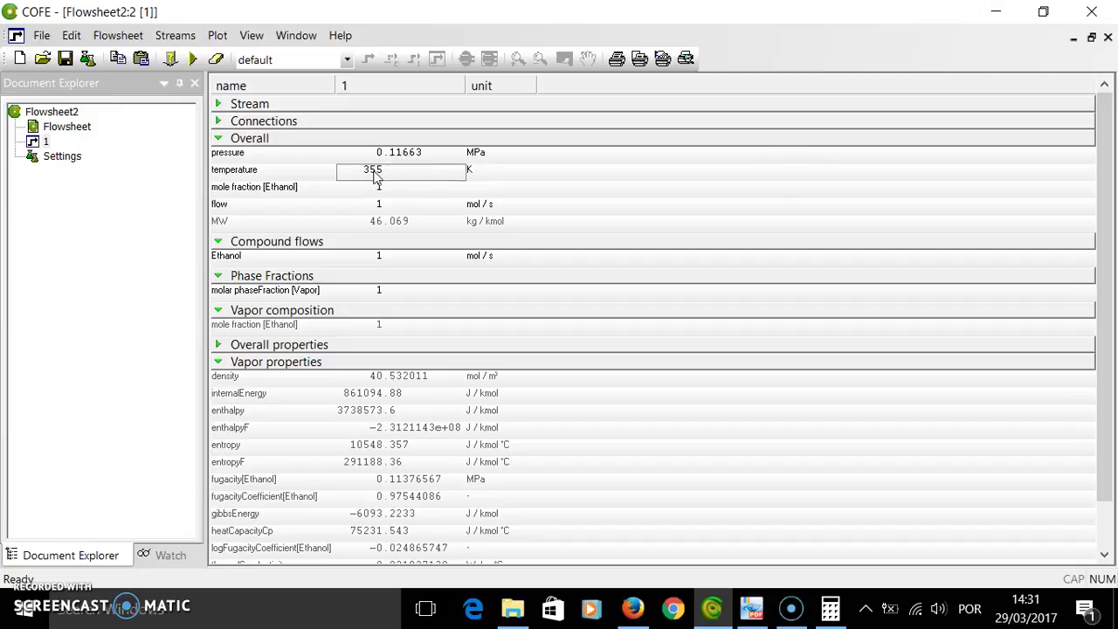
pyautogui.doubleClick(379, 291)
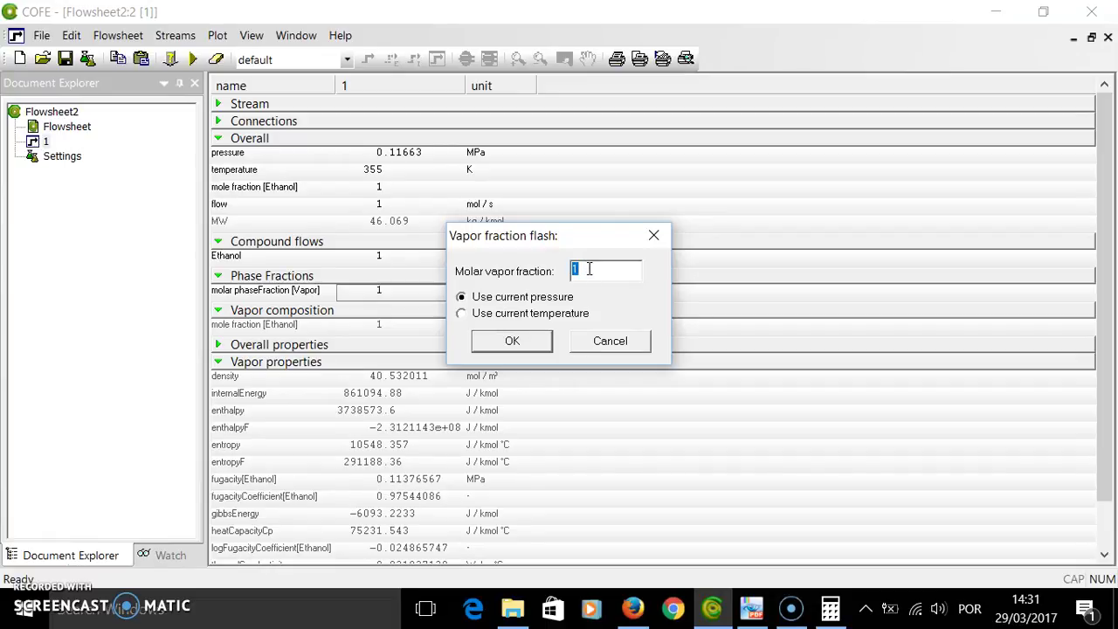
pyautogui.click(519, 339)
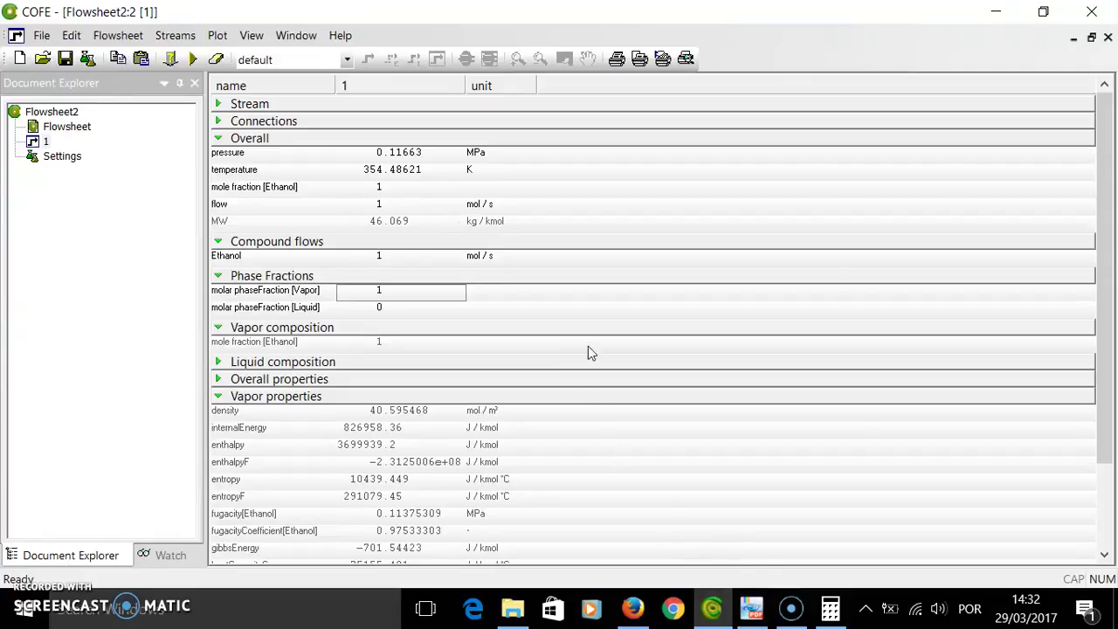
# Step: Compare stream 1's saturated vapor results with the 355 K rows of the ethanol table in PDF-XChange Viewer and return to COFE
pyautogui.click(751, 609)
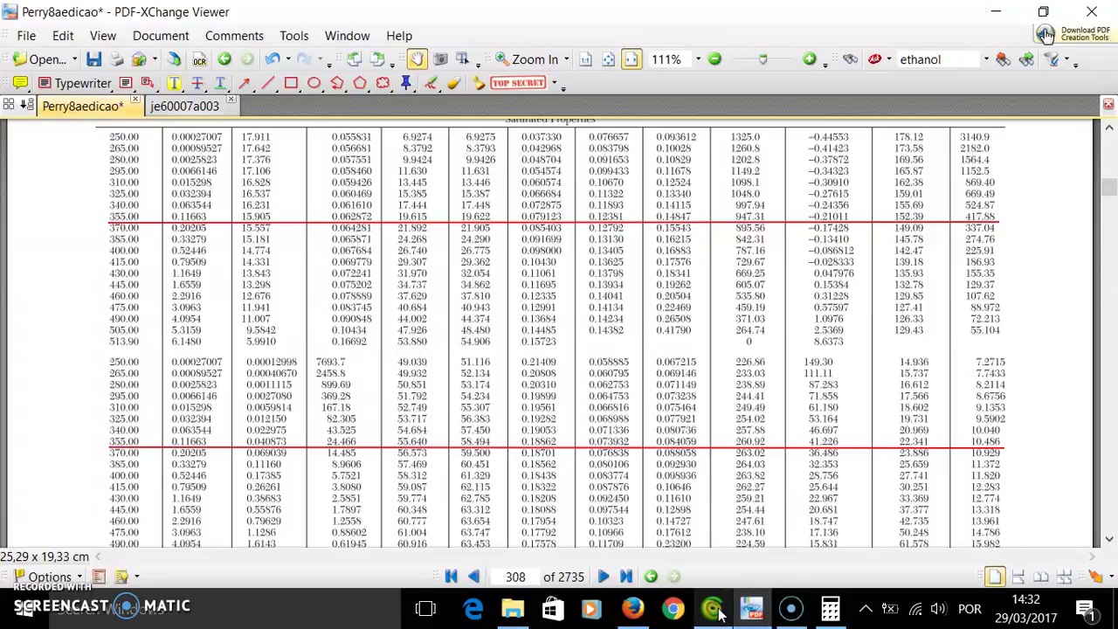
pyautogui.moveTo(715, 612)
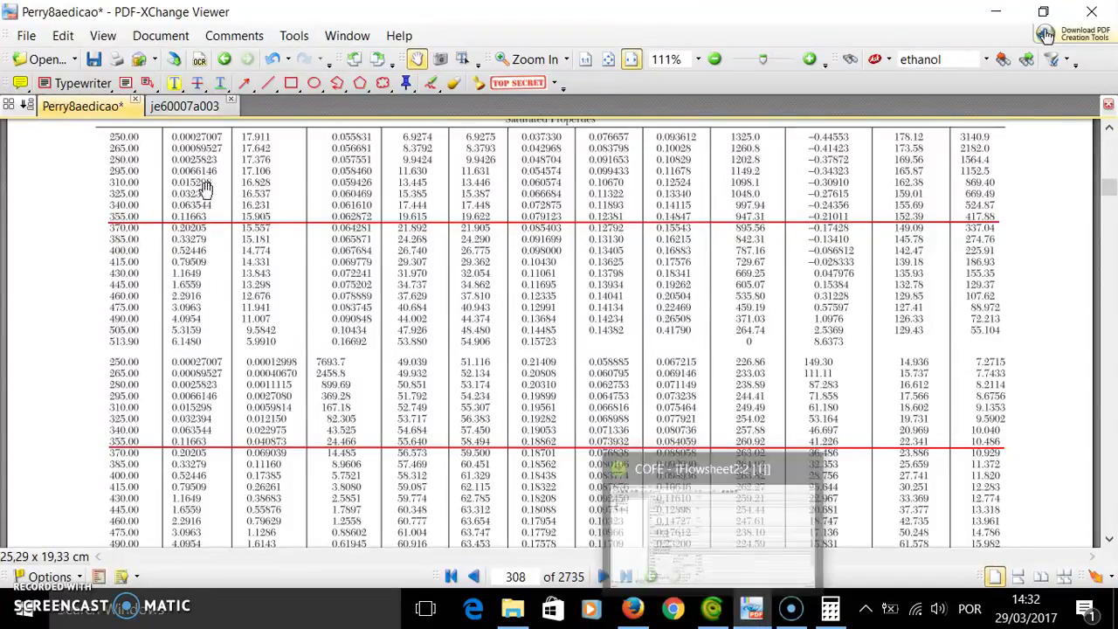
pyautogui.click(714, 611)
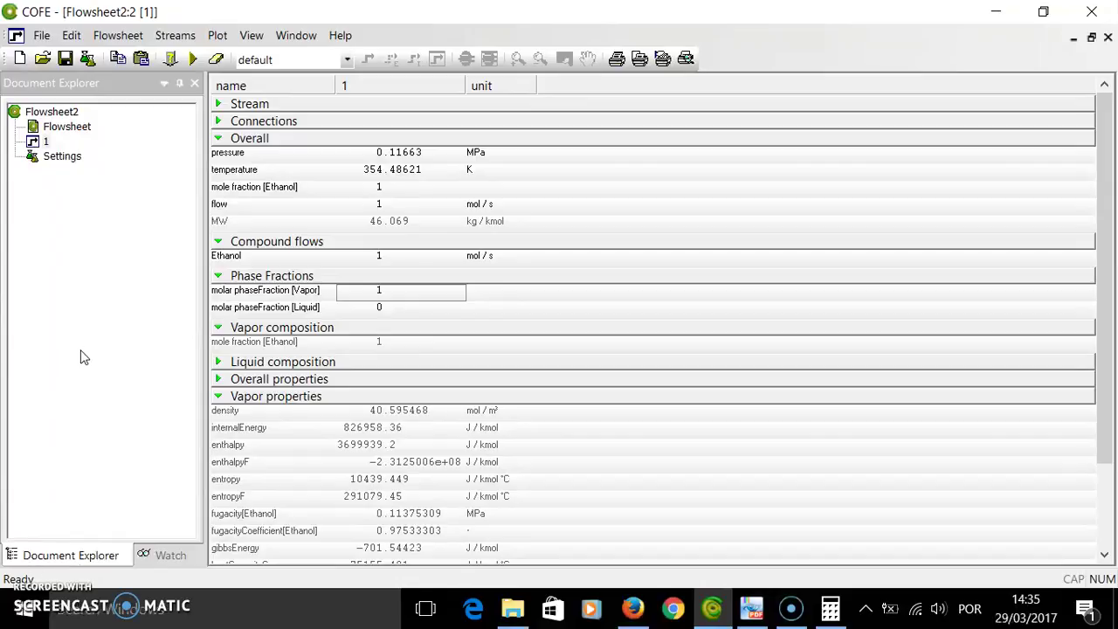
# Step: Start a temperature plot from the flowsheet for stream 1 with vaporPressure of ethanol as the plotted property
pyautogui.doubleClick(69, 131)
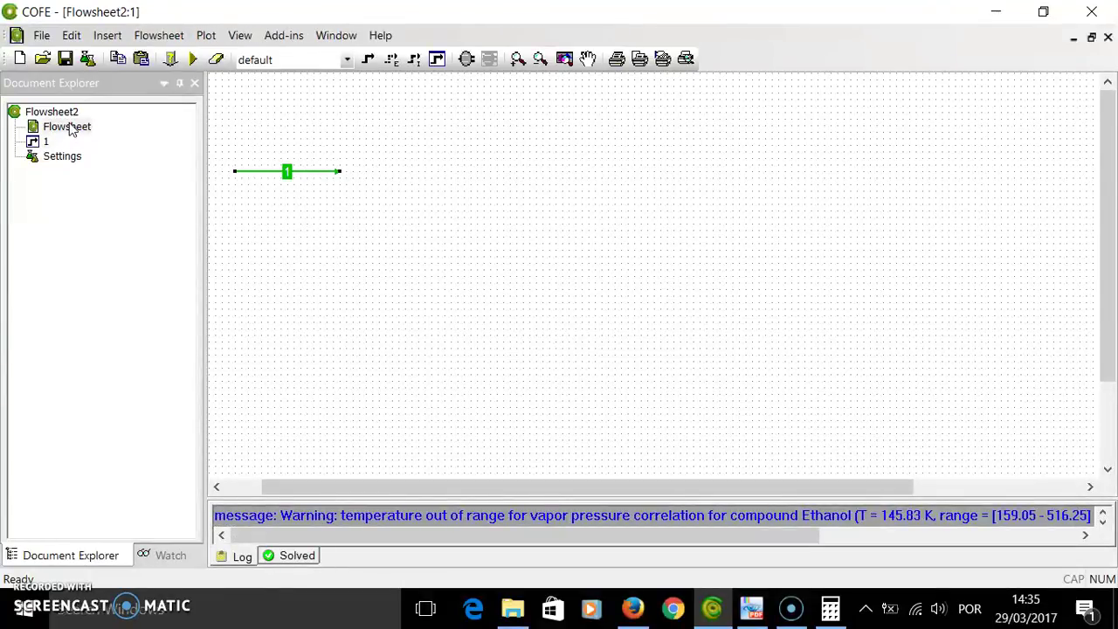
pyautogui.click(153, 41)
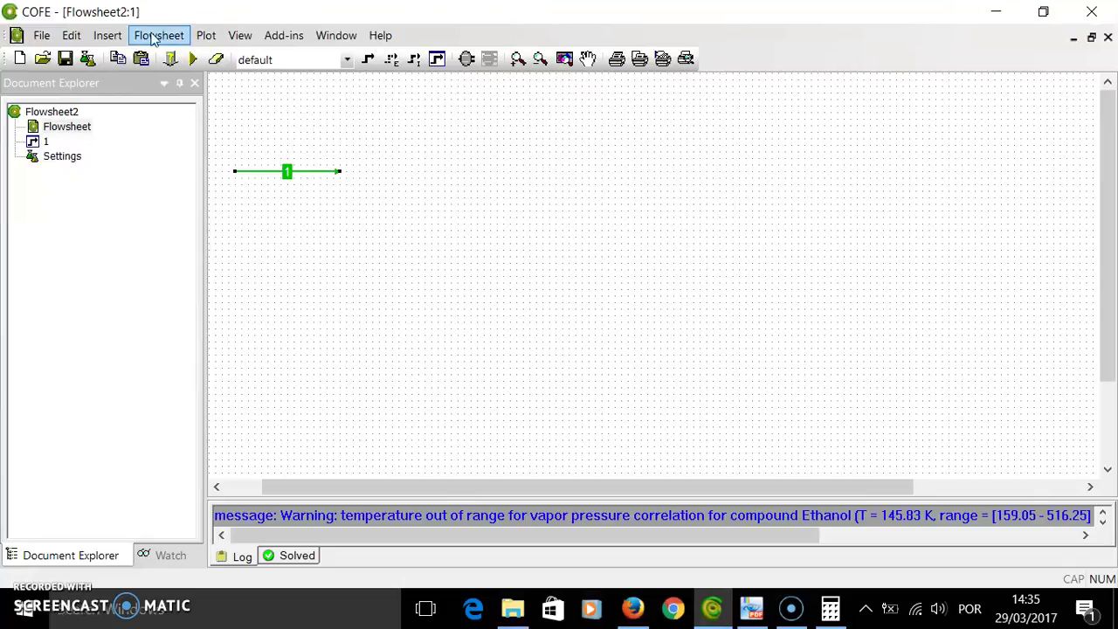
pyautogui.click(209, 40)
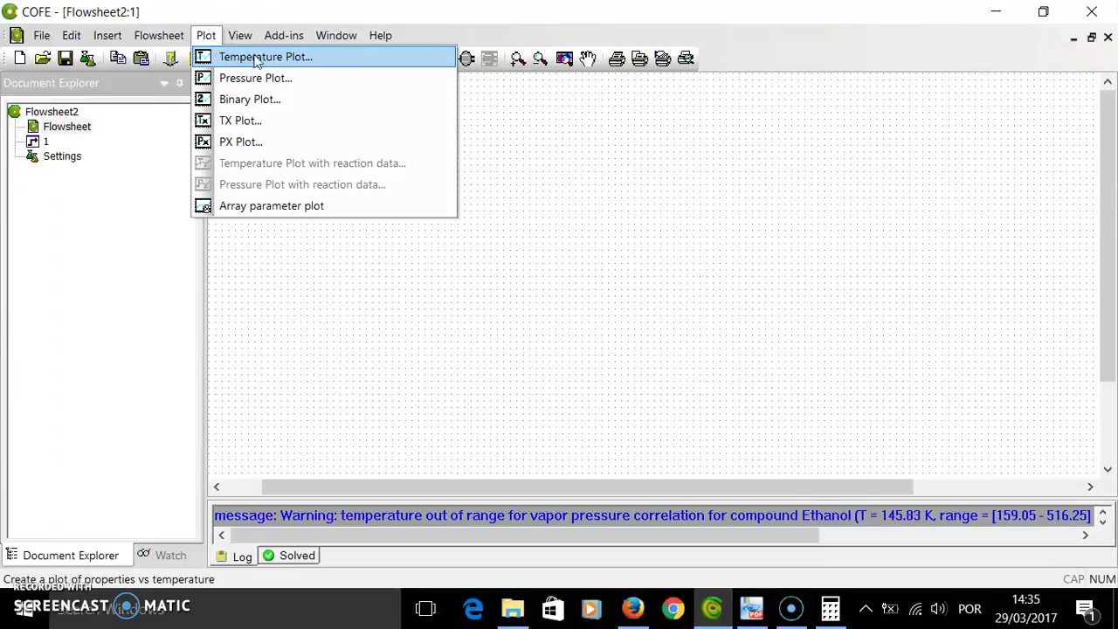
pyautogui.click(253, 57)
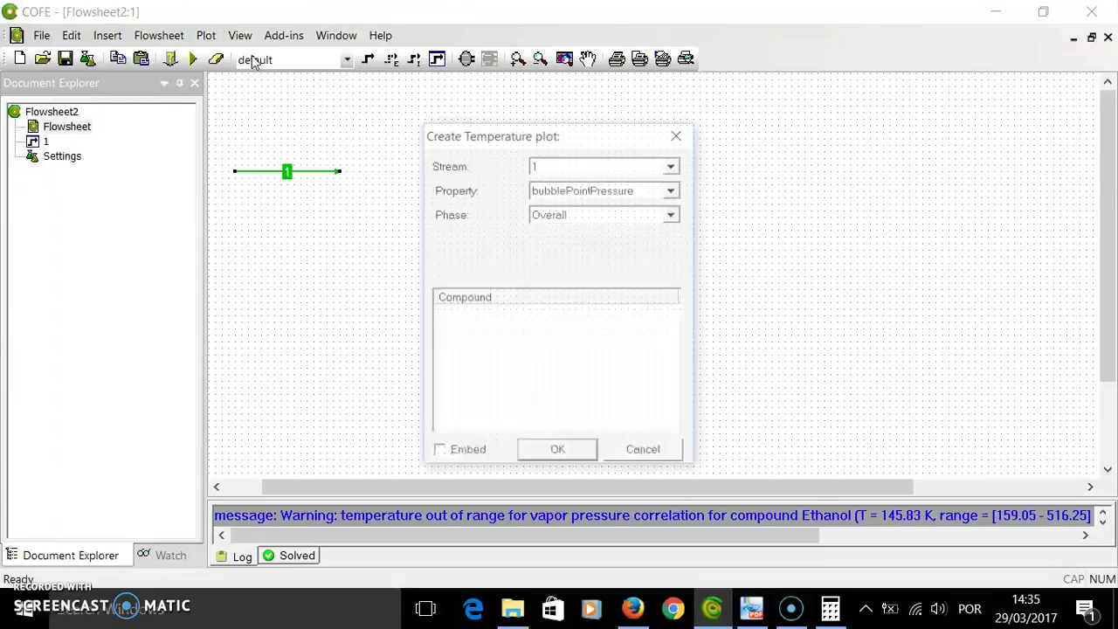
pyautogui.click(564, 190)
pyautogui.scroll(-9, 566, 349)
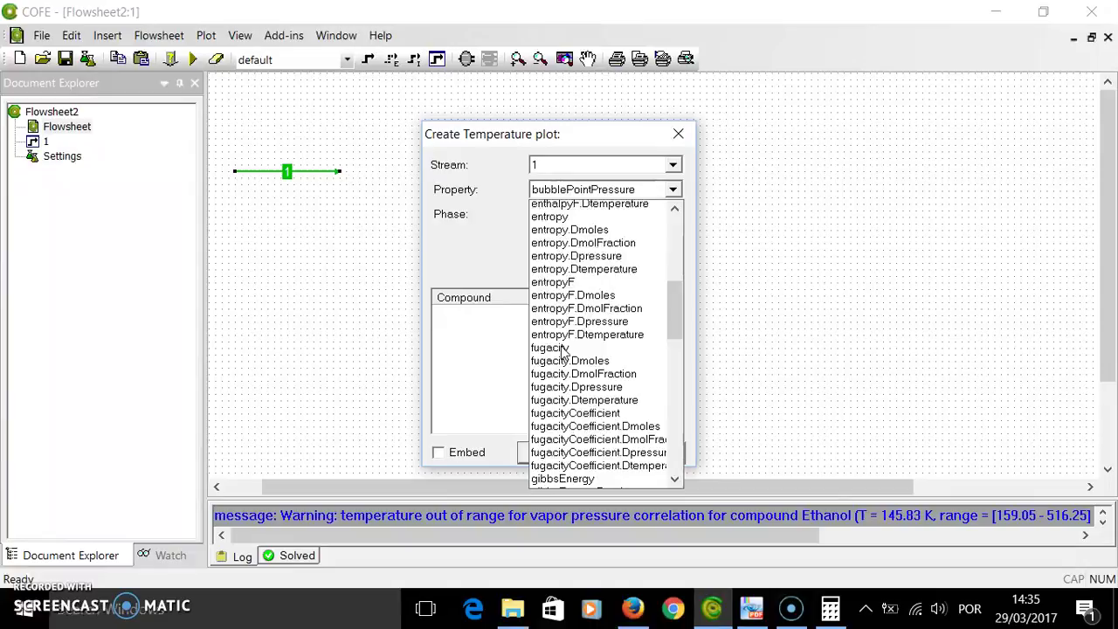
pyautogui.scroll(-6, 566, 352)
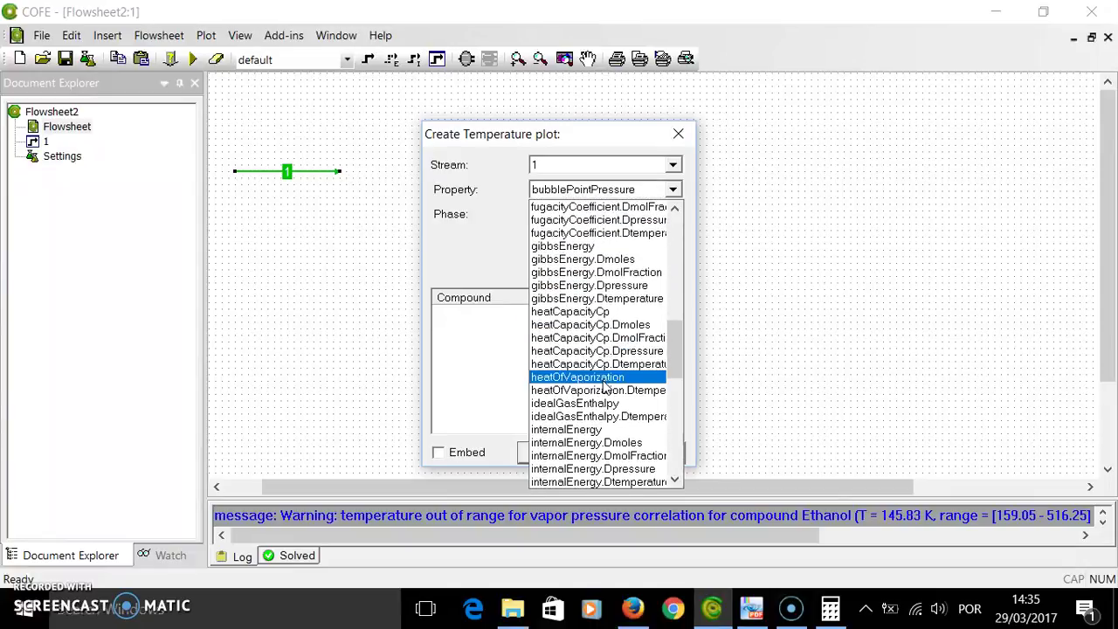
pyautogui.scroll(-3, 604, 389)
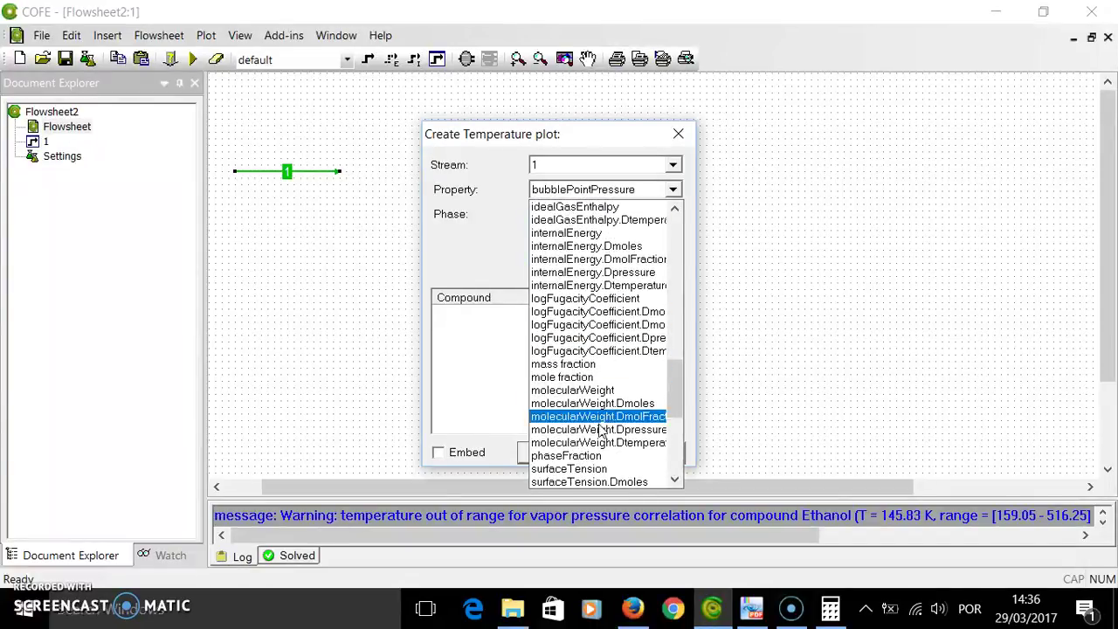
pyautogui.scroll(-2, 593, 454)
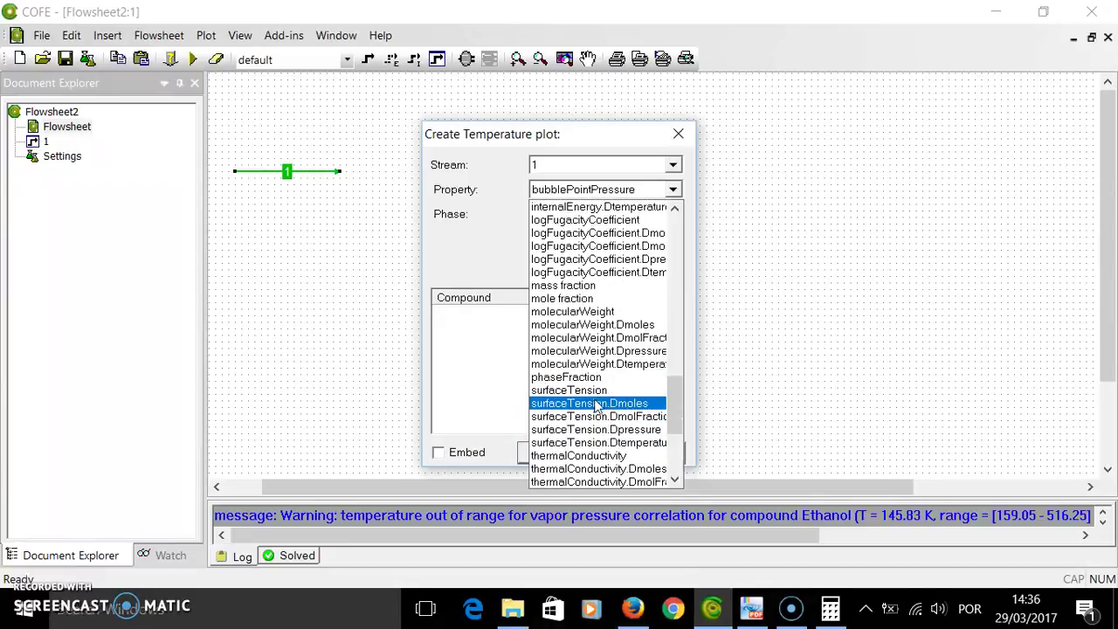
pyautogui.scroll(-2, 603, 410)
pyautogui.scroll(-1, 592, 404)
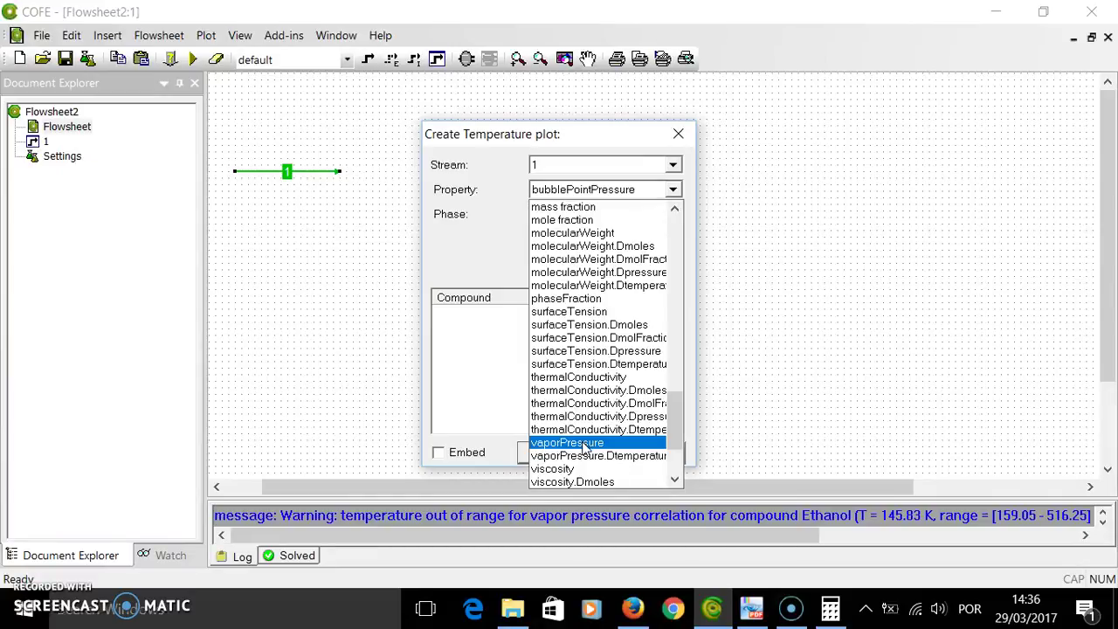
pyautogui.click(584, 443)
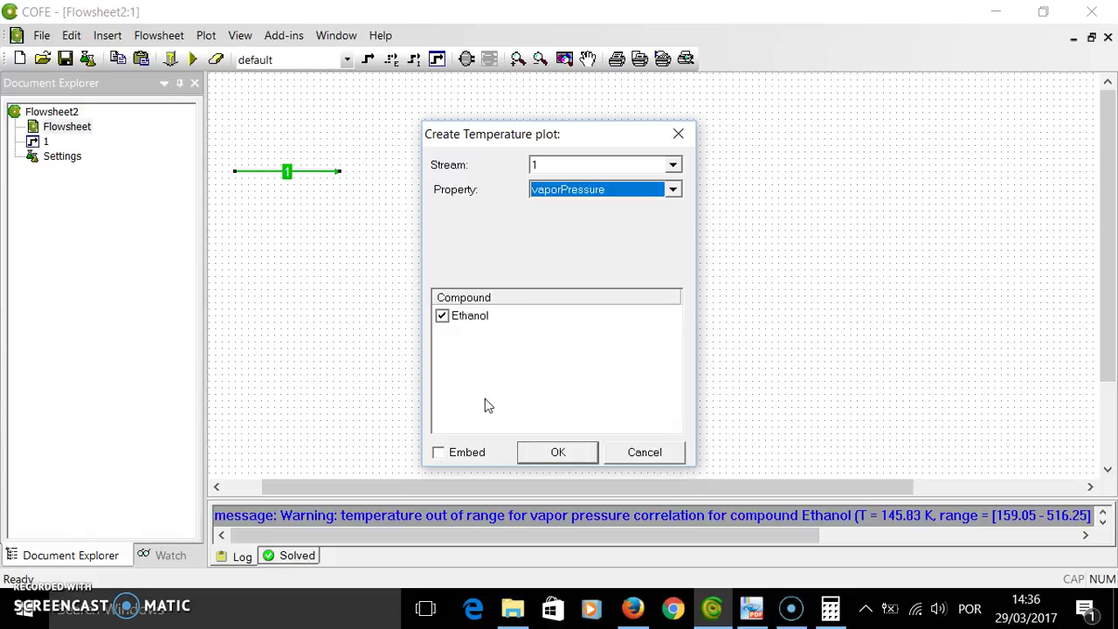
# Step: Accept the plot definition and generate the vapor pressure curve over the range 250 to 500 K
pyautogui.click(558, 452)
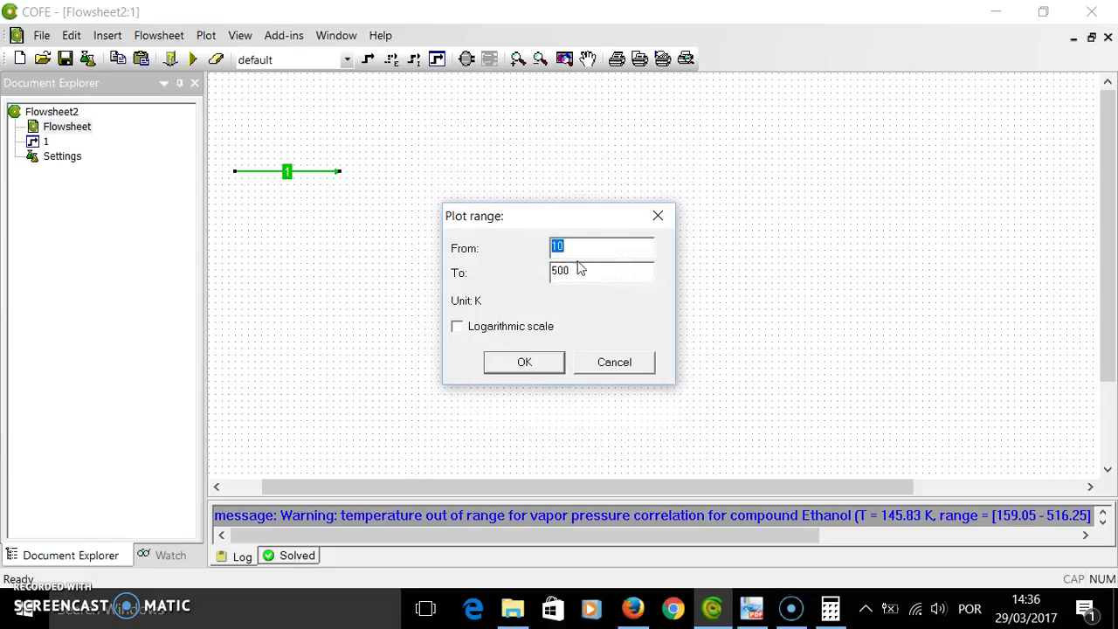
pyautogui.write('273')
pyautogui.click(496, 361)
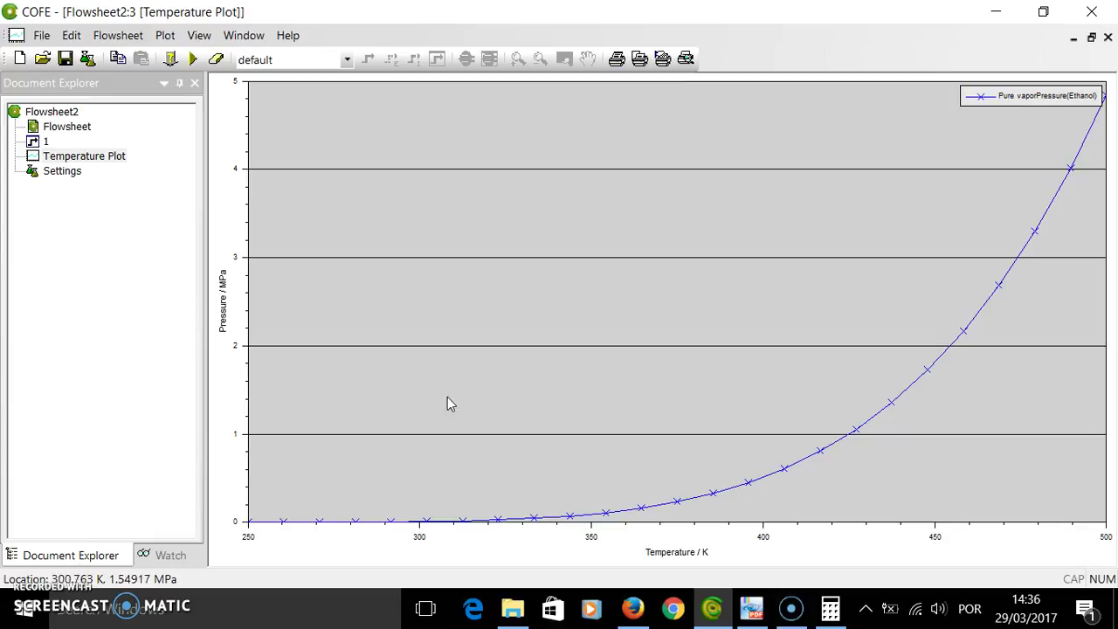
# Step: Open the propriedades property package for editing and display the detailed property methods of its compounds
pyautogui.click(87, 66)
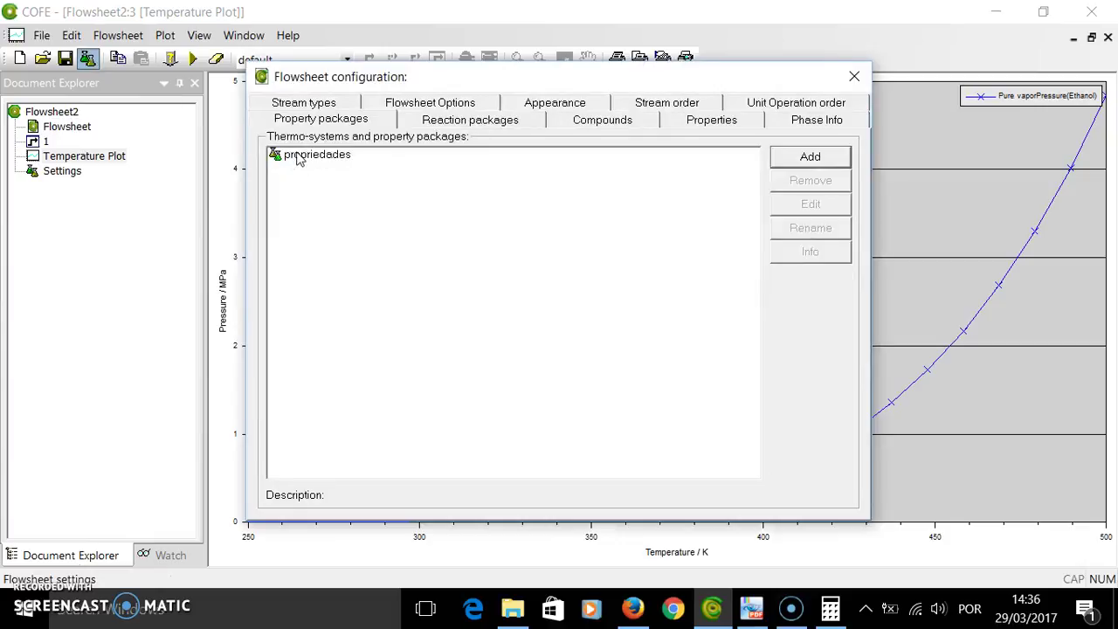
pyautogui.click(298, 157)
pyautogui.click(800, 206)
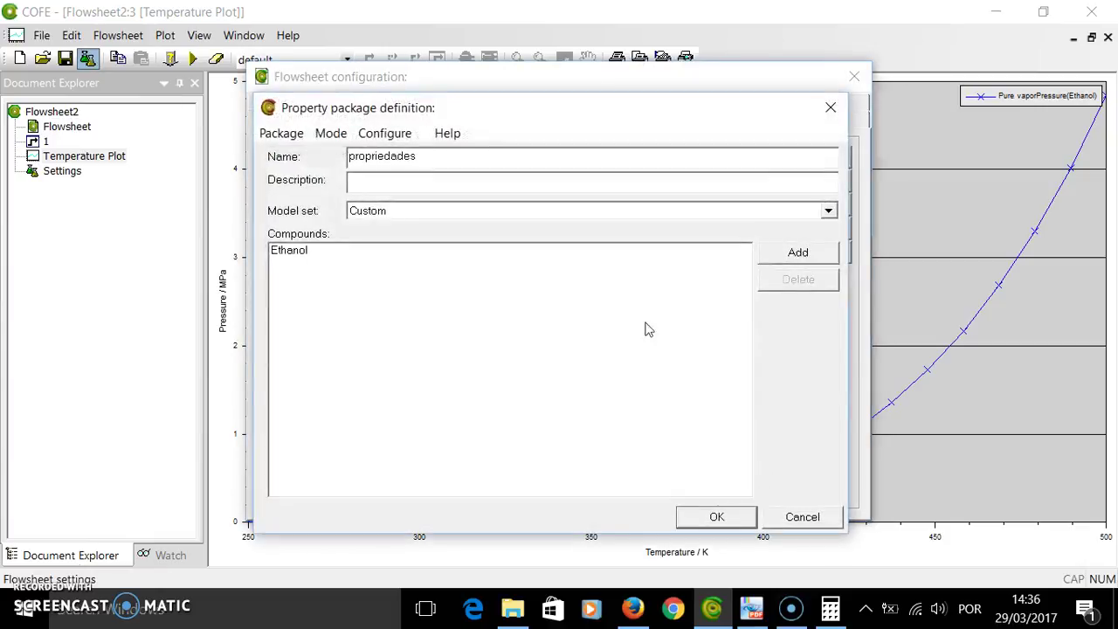
pyautogui.click(331, 133)
pyautogui.click(282, 176)
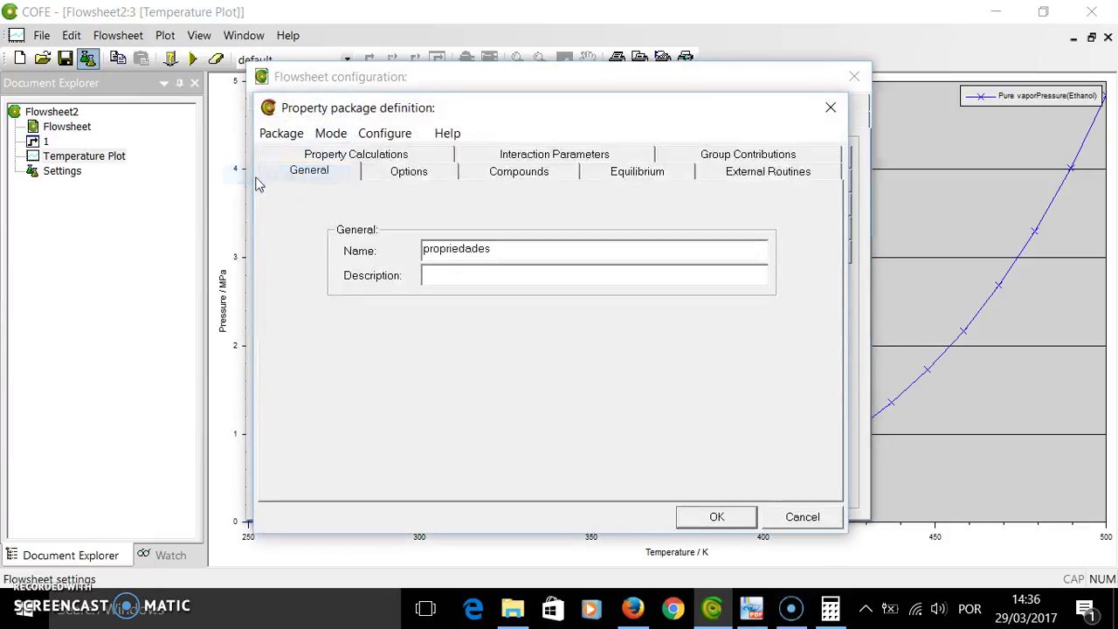
pyautogui.click(508, 174)
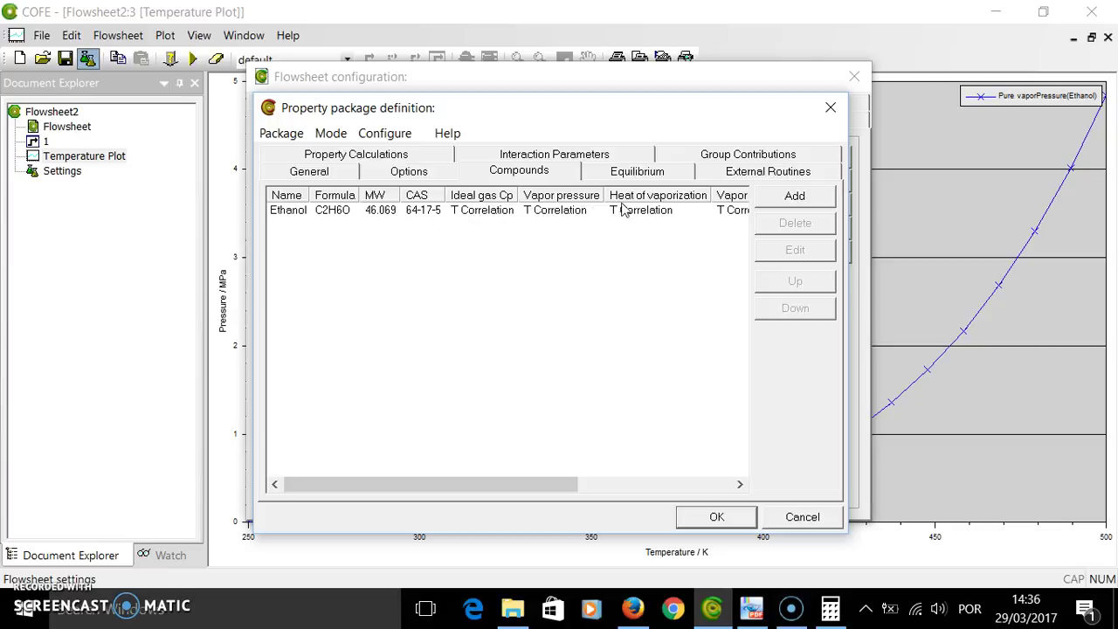
# Step: Set ethanol's vapor pressure method to Antoine, accept the package changes and update the temperature plot
pyautogui.click(547, 214)
pyautogui.click(549, 215)
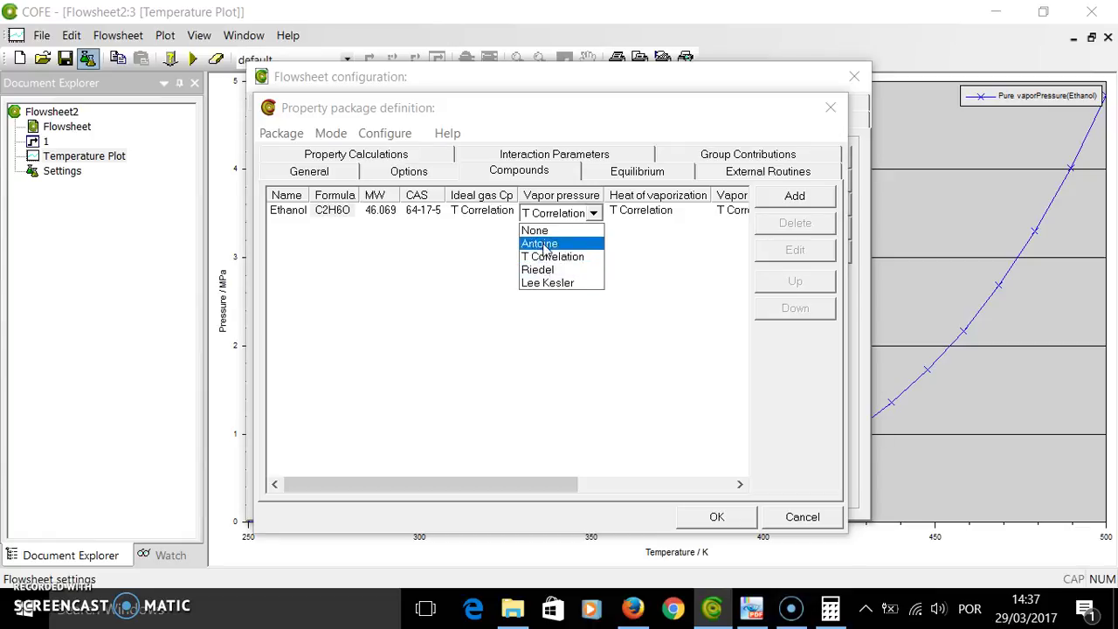
pyautogui.click(546, 246)
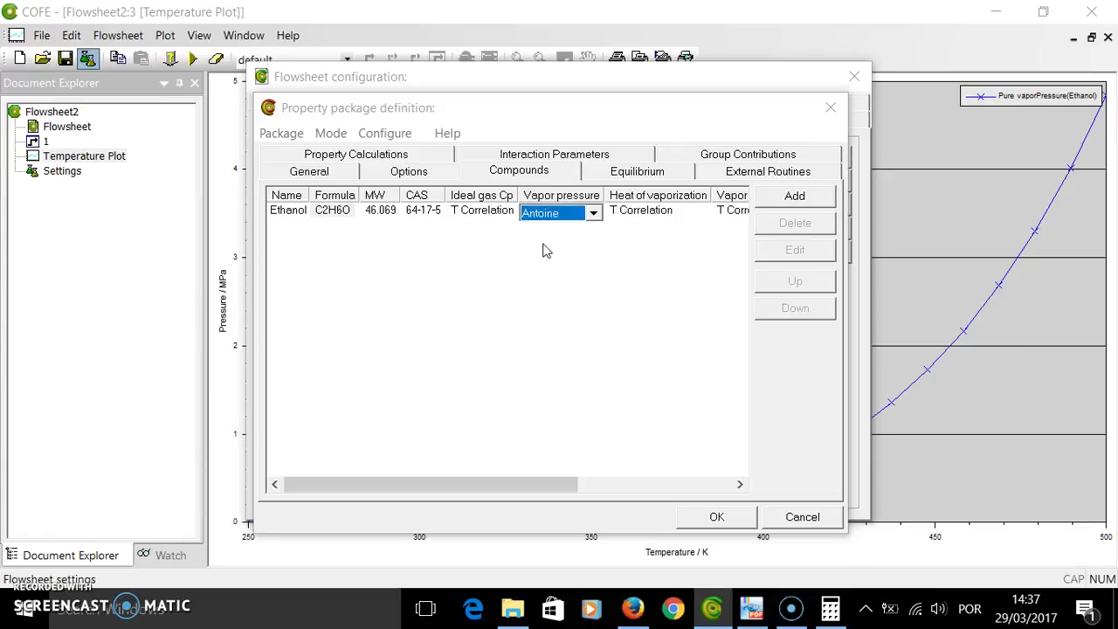
pyautogui.click(715, 517)
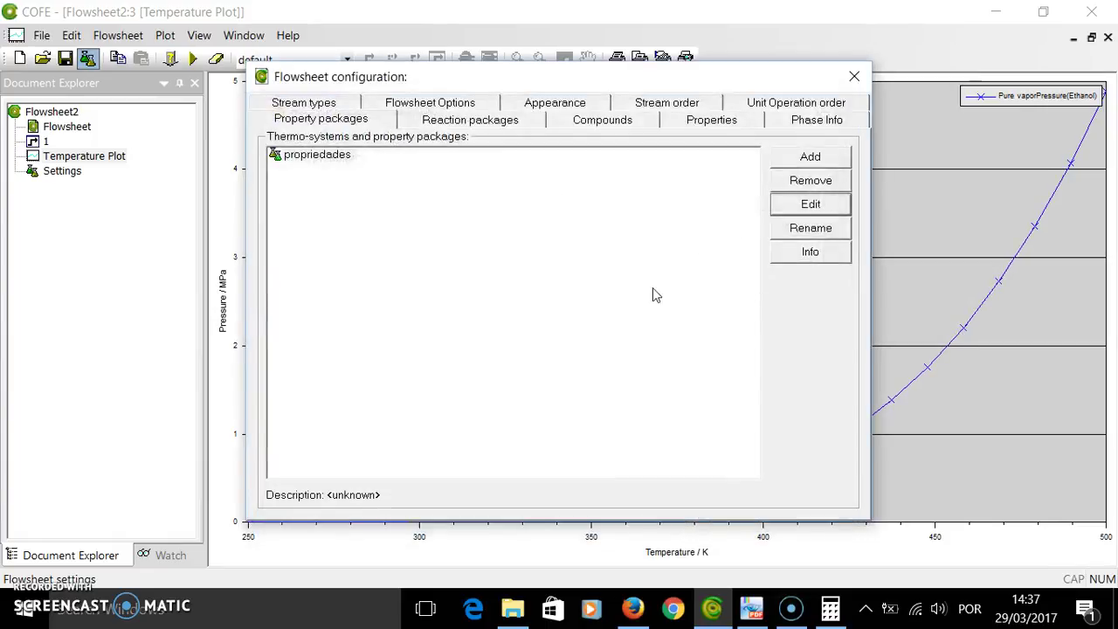
pyautogui.click(854, 78)
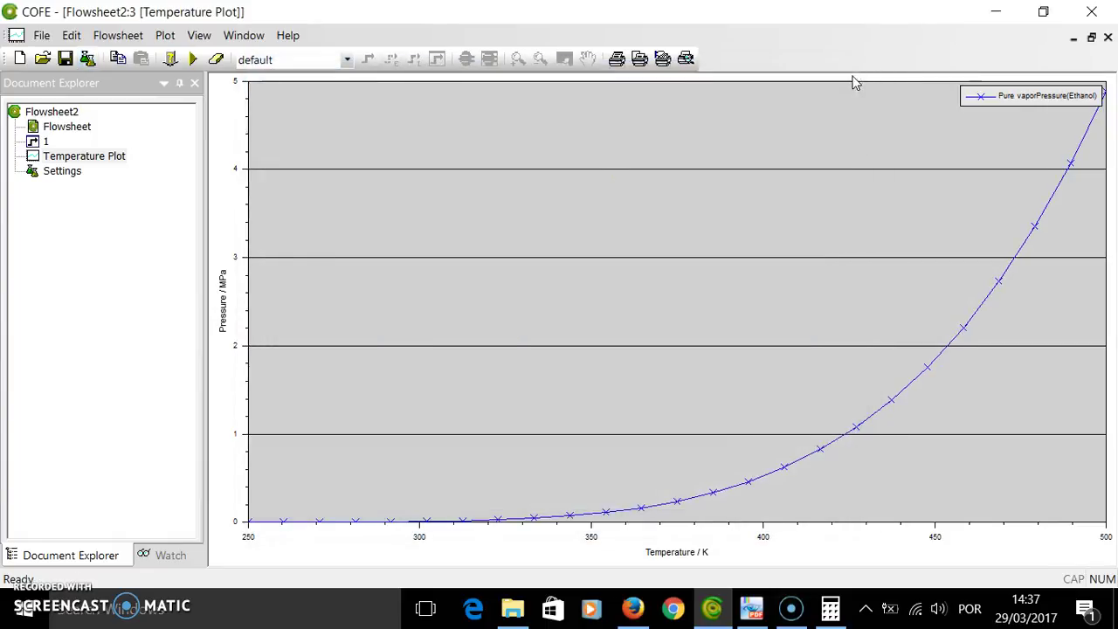
pyautogui.rightClick(355, 223)
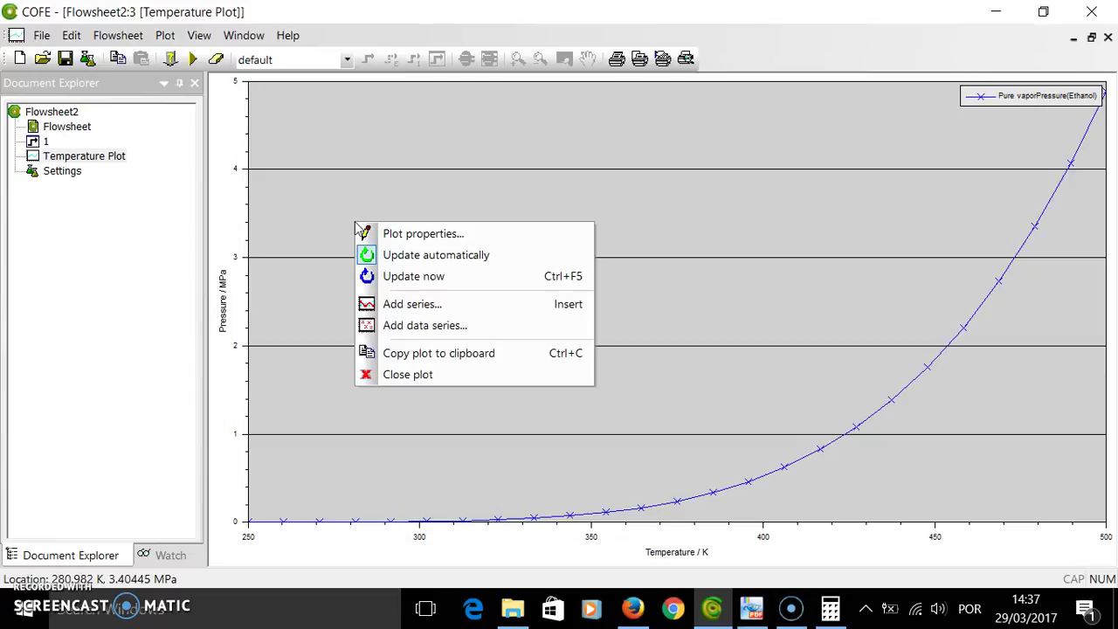
pyautogui.click(414, 277)
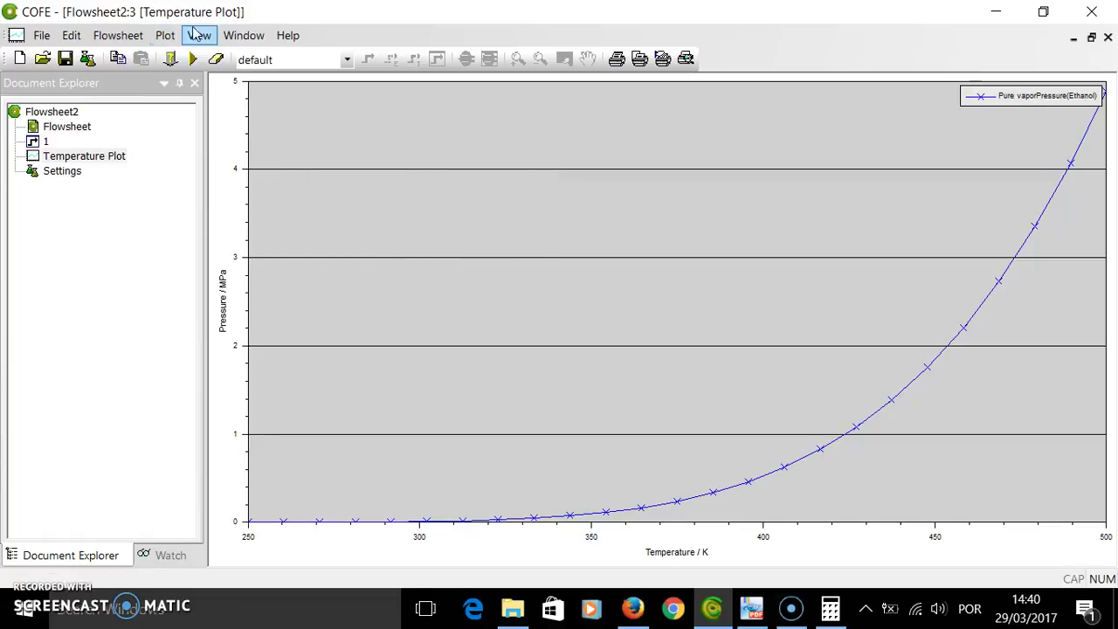
# Step: Copy all series data from the temperature plot and paste it into a new Notepad document
pyautogui.click(165, 35)
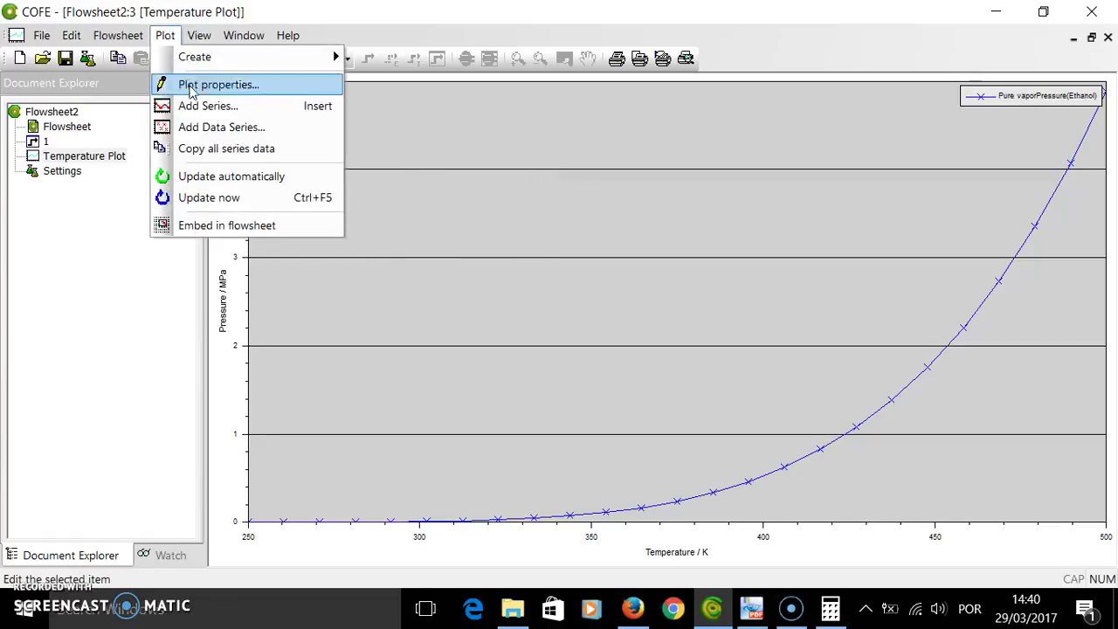
pyautogui.click(220, 150)
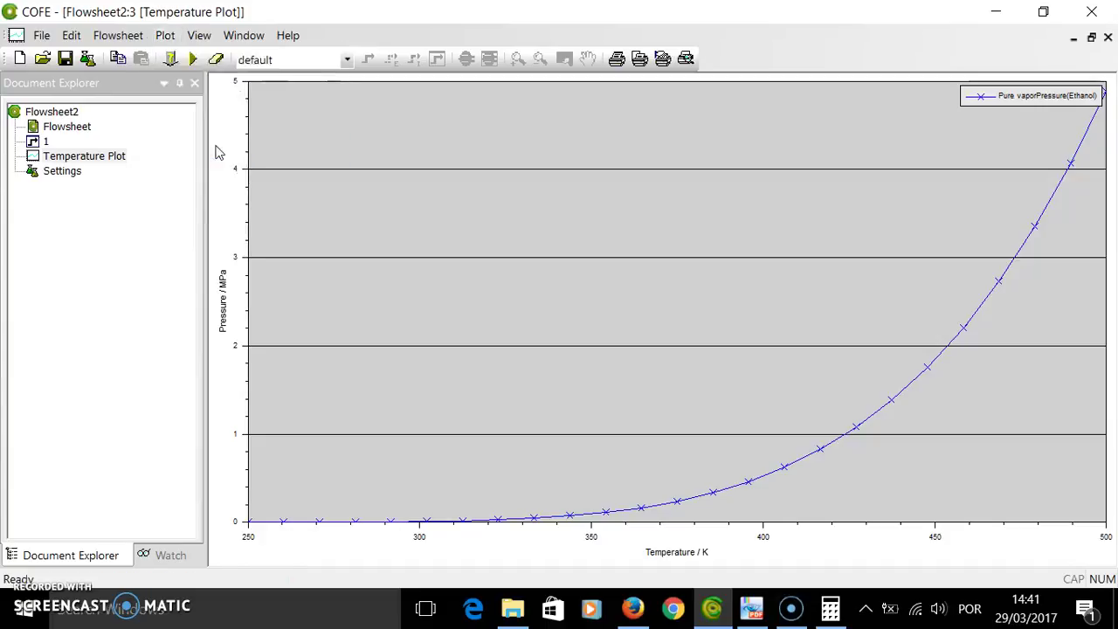
pyautogui.click(186, 604)
pyautogui.write('note')
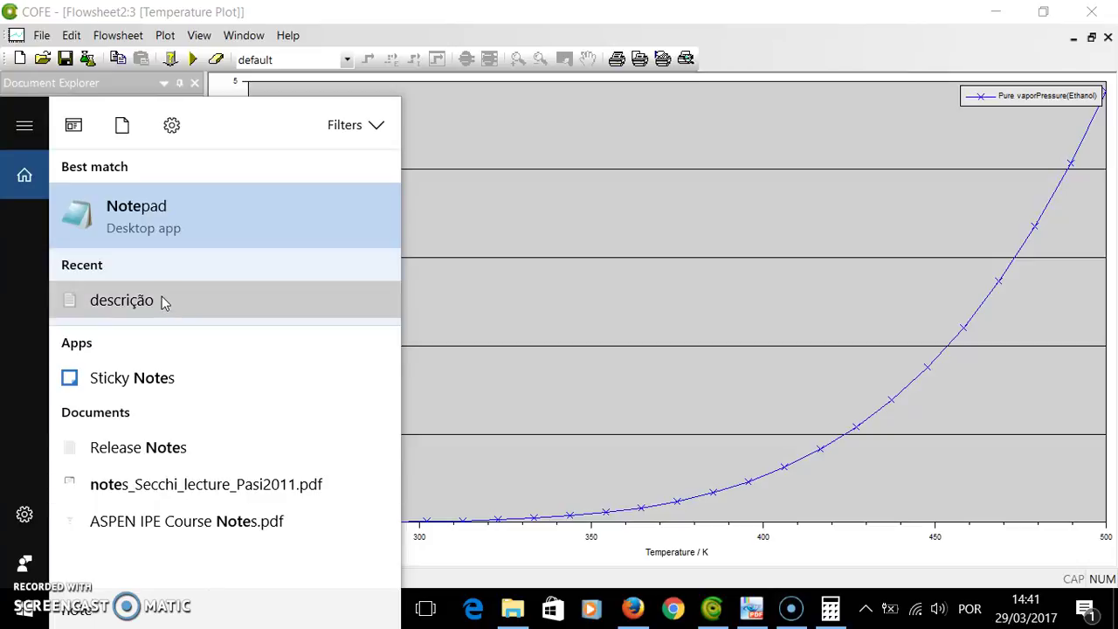
pyautogui.click(175, 226)
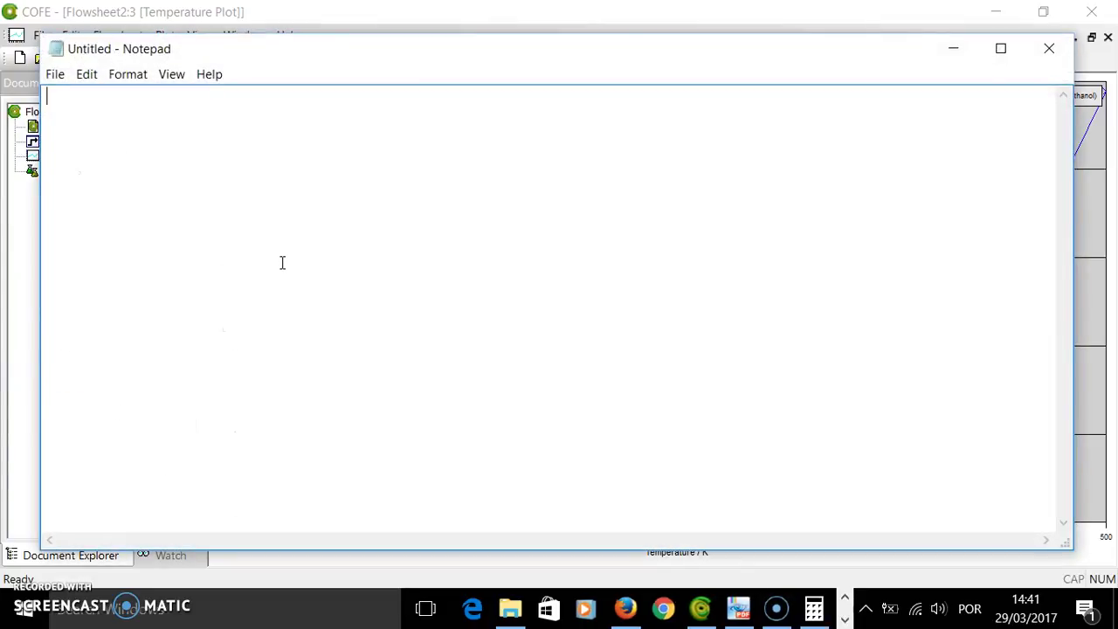
pyautogui.hotkey('ctrl', 'v')
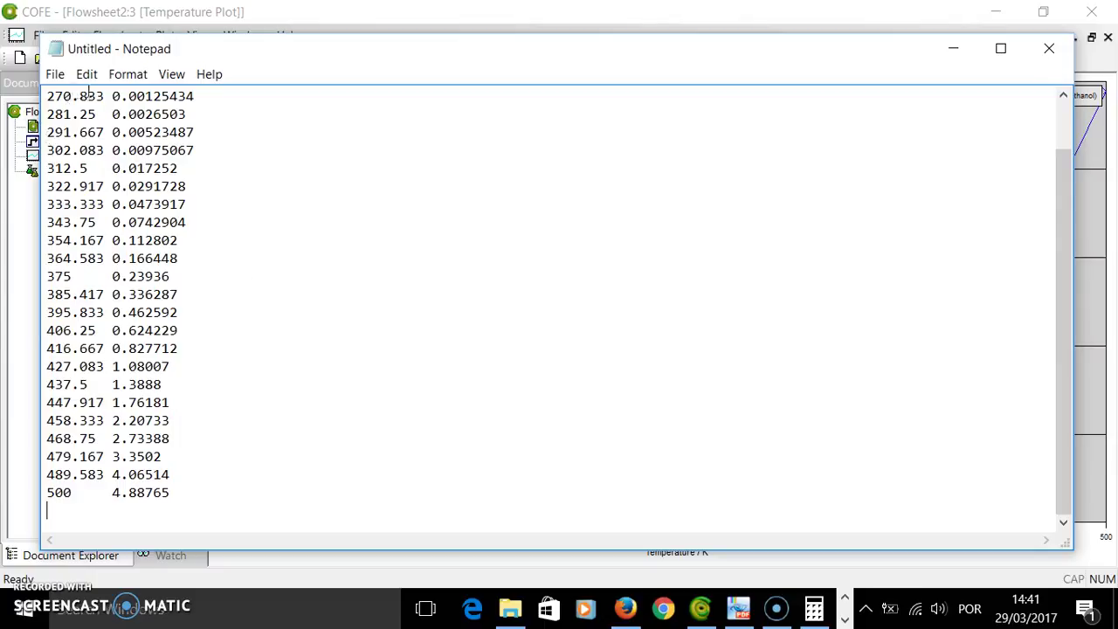
# Step: Review the pasted temperature and ethanol vapor pressure columns in Notepad and minimize it to return to COFE
pyautogui.scroll(1, 137, 207)
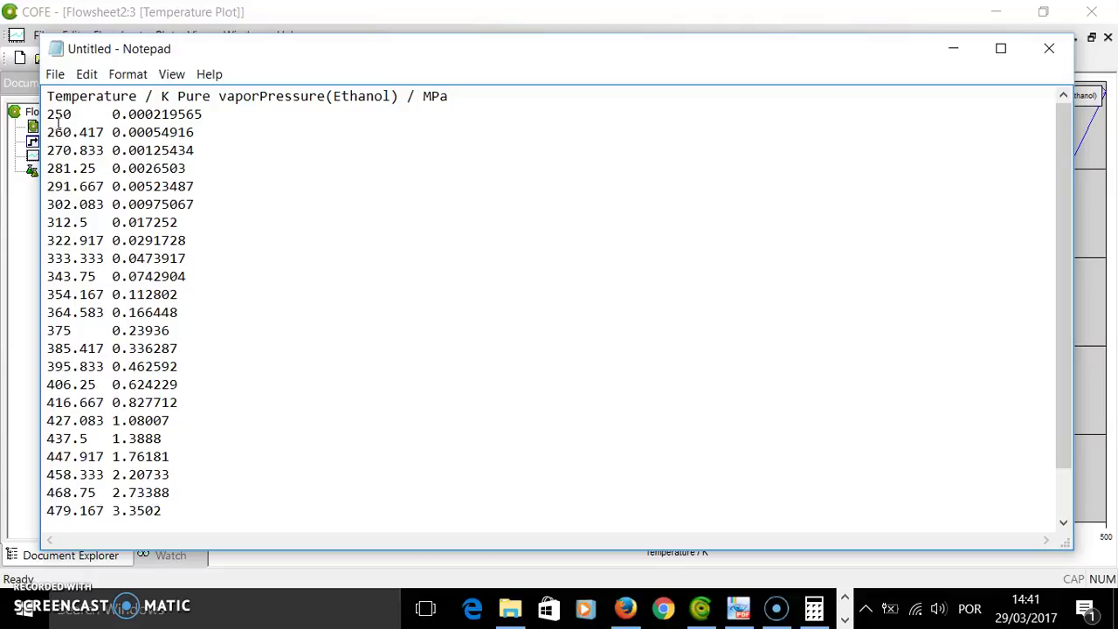
pyautogui.scroll(-1, 61, 135)
pyautogui.scroll(1, 54, 229)
pyautogui.click(953, 49)
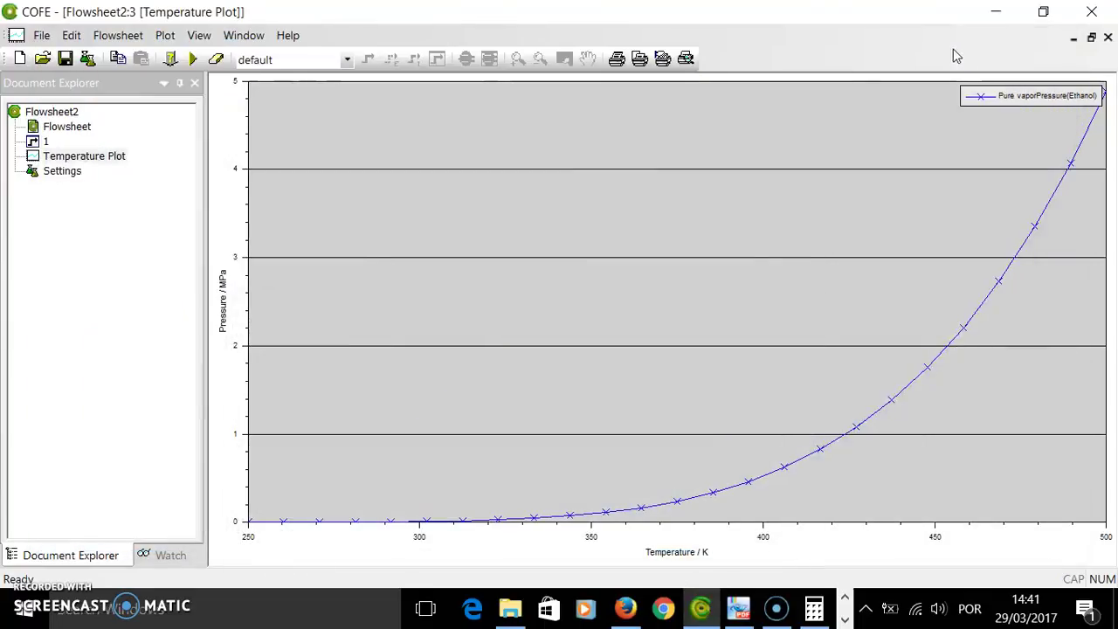
# Step: Change the pressure unit of stream 1 to atmosphere and recalculate the temperature plot
pyautogui.doubleClick(70, 129)
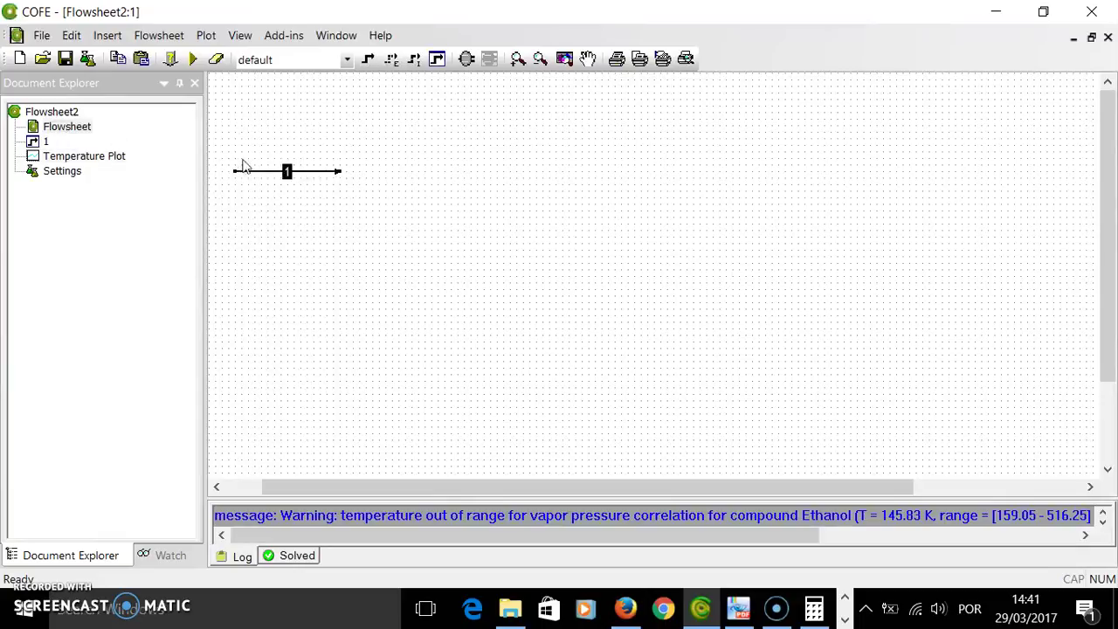
pyautogui.doubleClick(257, 175)
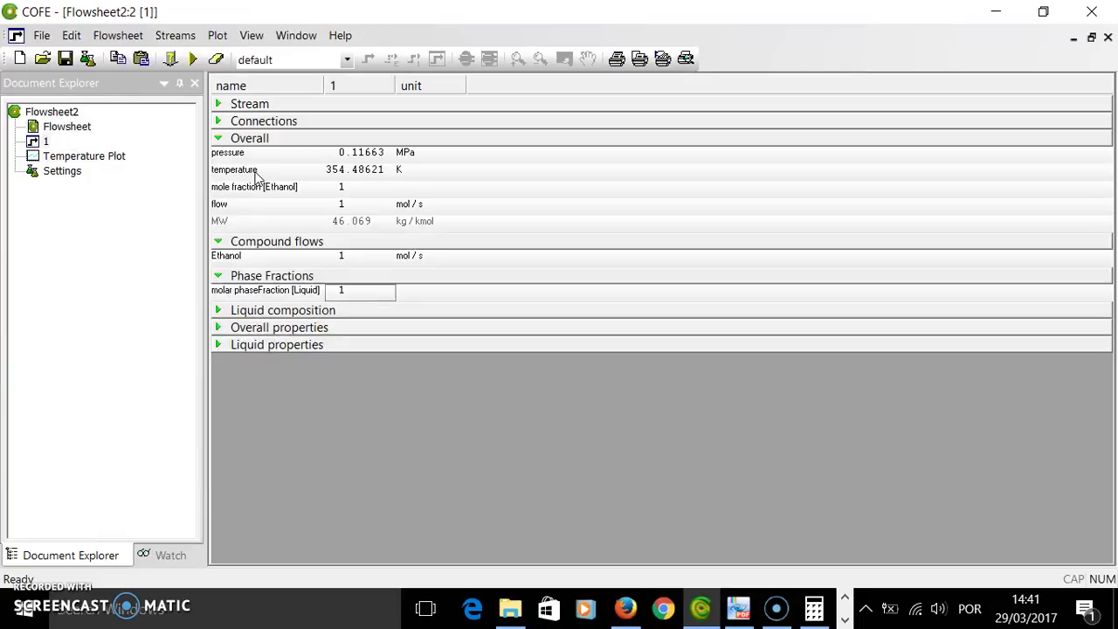
pyautogui.click(420, 156)
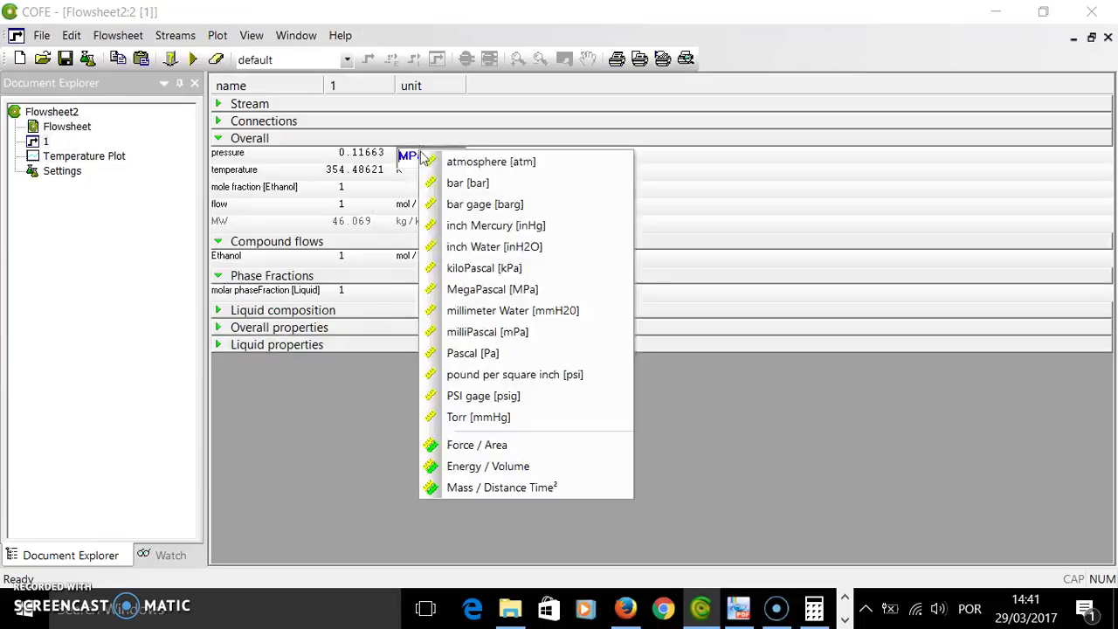
pyautogui.click(481, 162)
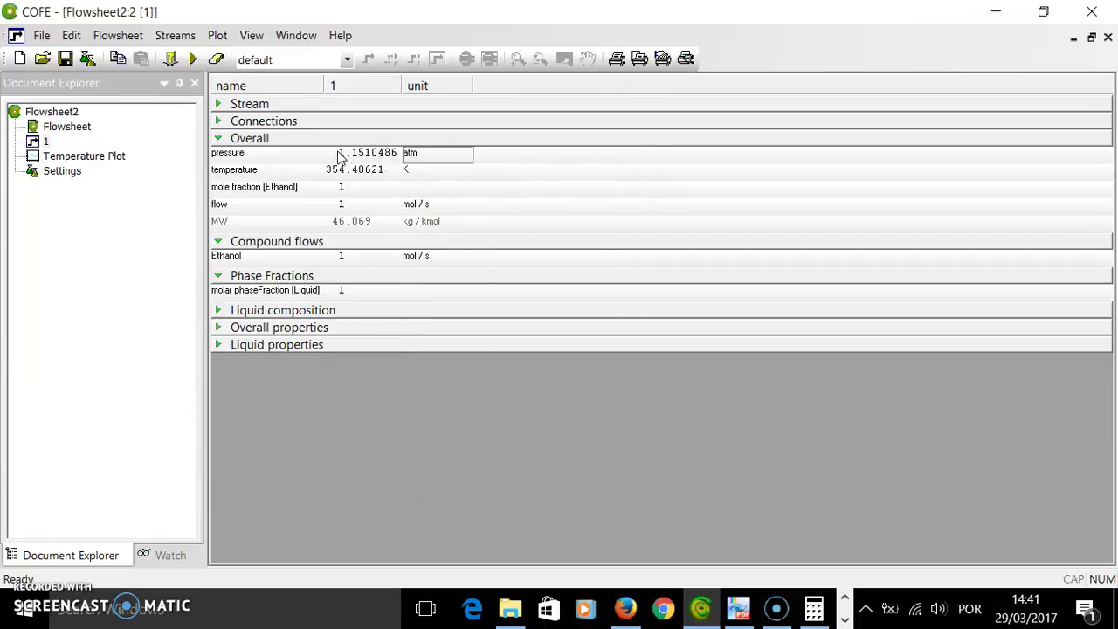
pyautogui.doubleClick(86, 158)
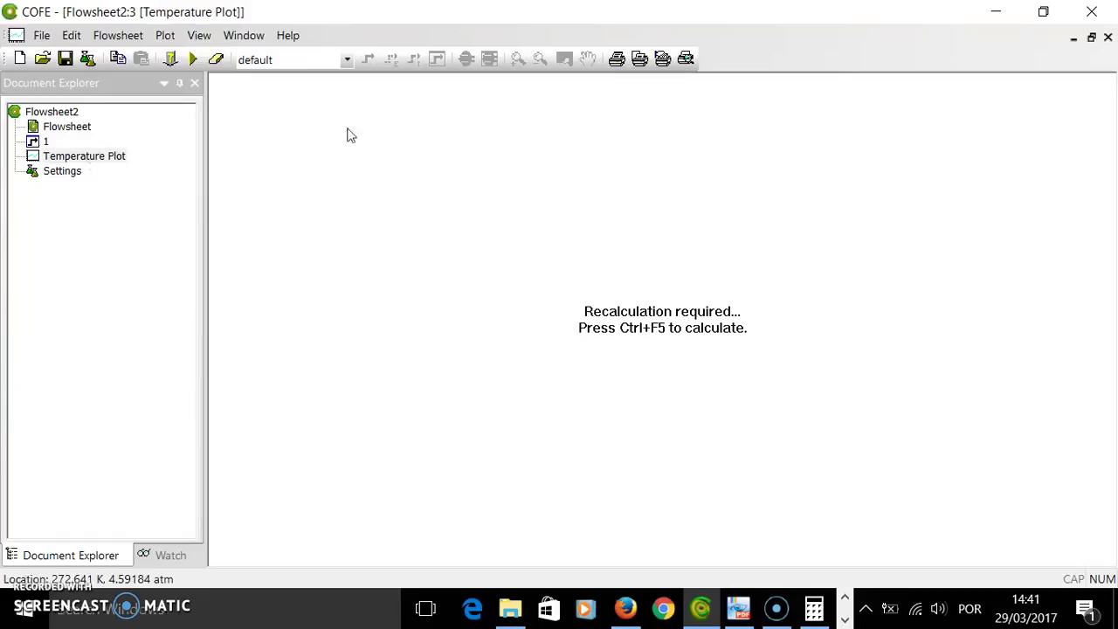
pyautogui.hotkey('ctrl', 'F5')
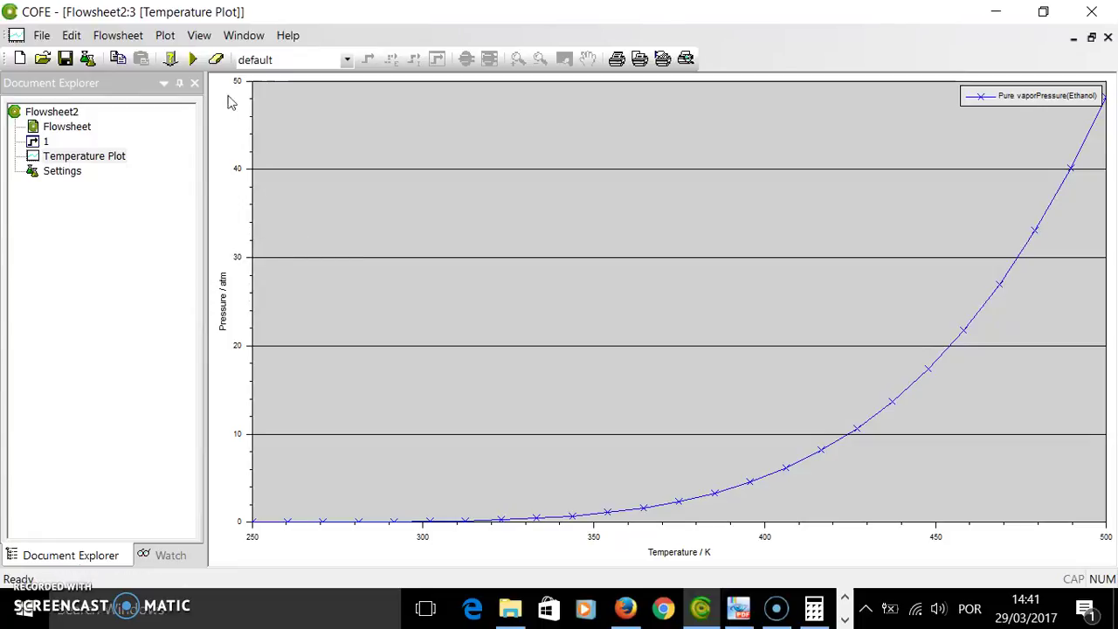
# Step: Copy all series data from the recalculated temperature plot and switch back to Notepad
pyautogui.click(165, 35)
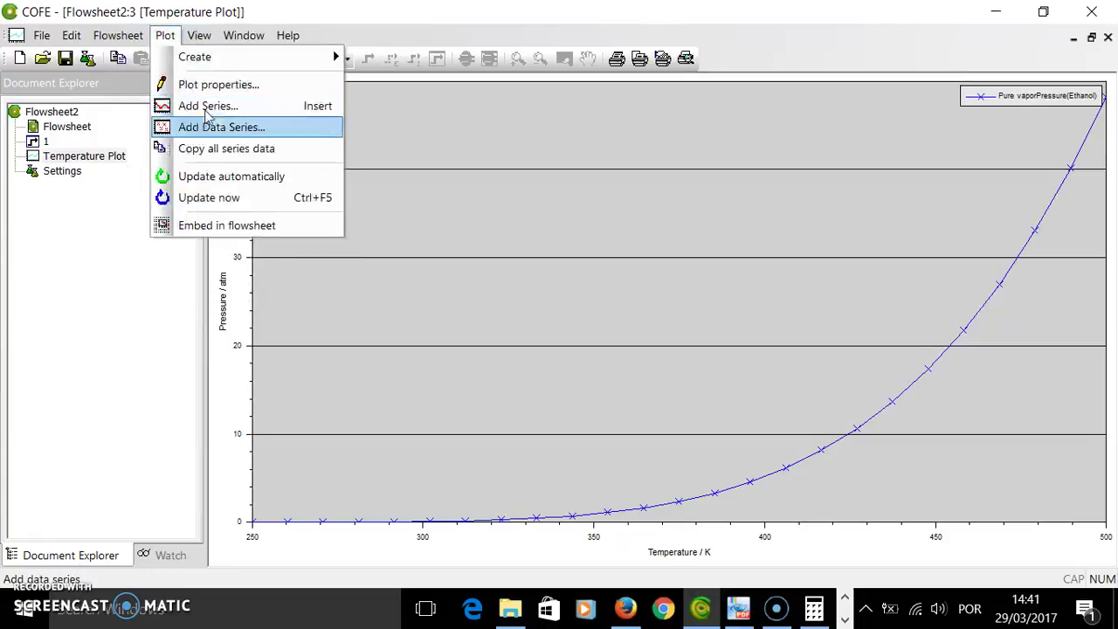
pyautogui.click(218, 149)
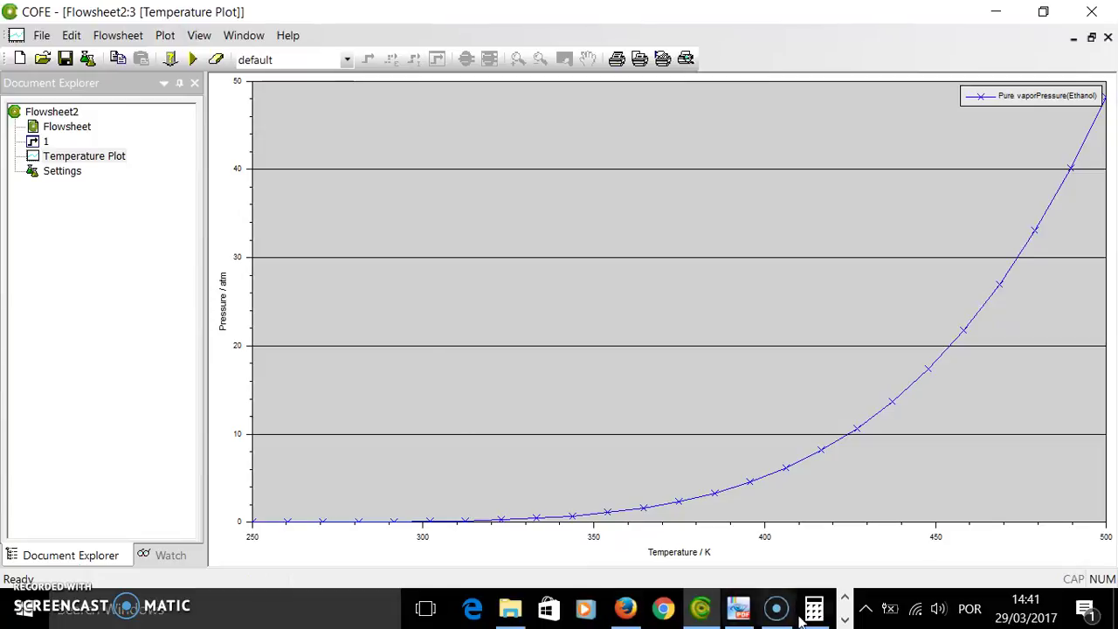
pyautogui.click(844, 619)
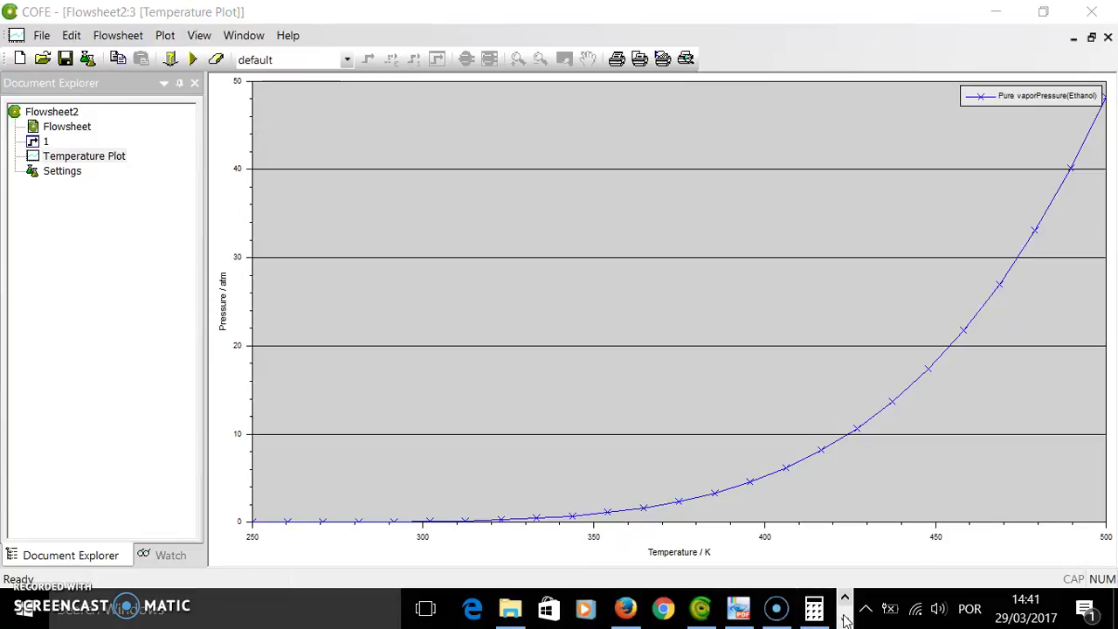